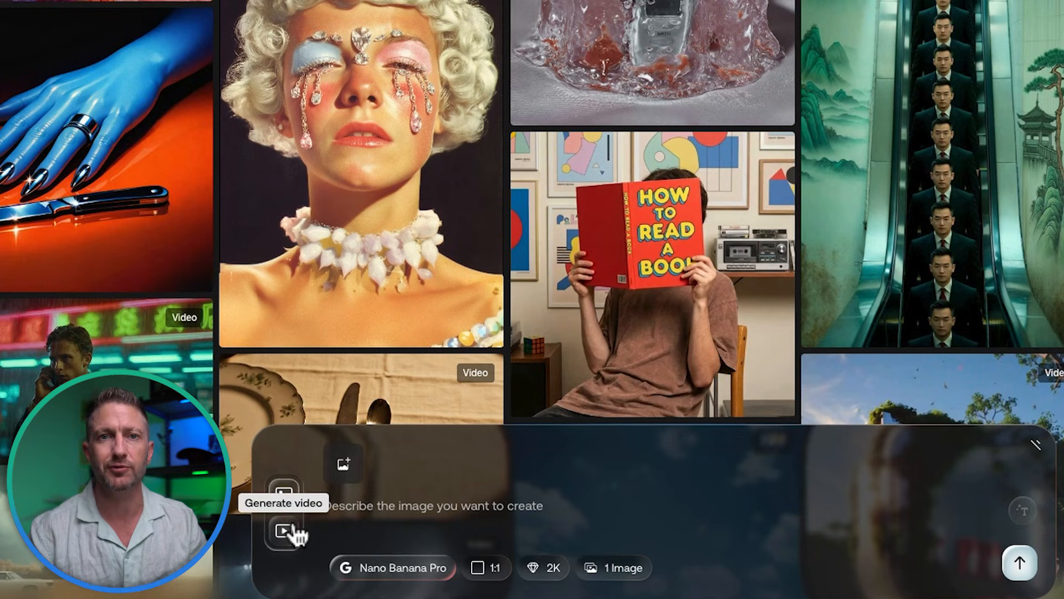
Step: Switch to video mode and open the AI Toolkit video generator with Kling 2.6 Pro
{"action": "left_click", "coordinate": [299, 553]}
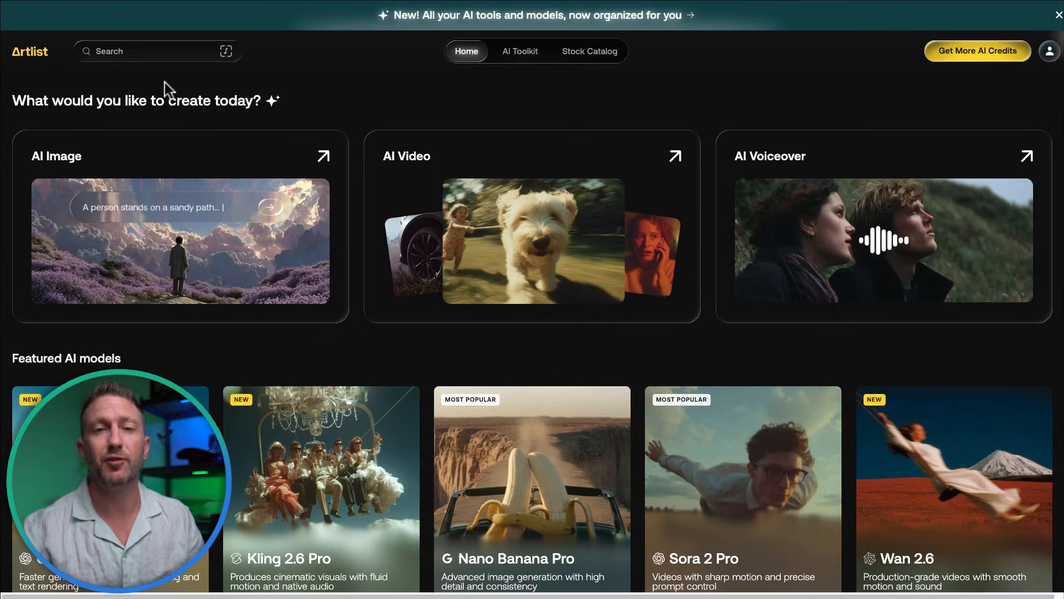
{"action": "left_click_drag", "start_coordinate": [13, 101], "coordinate": [271, 112]}
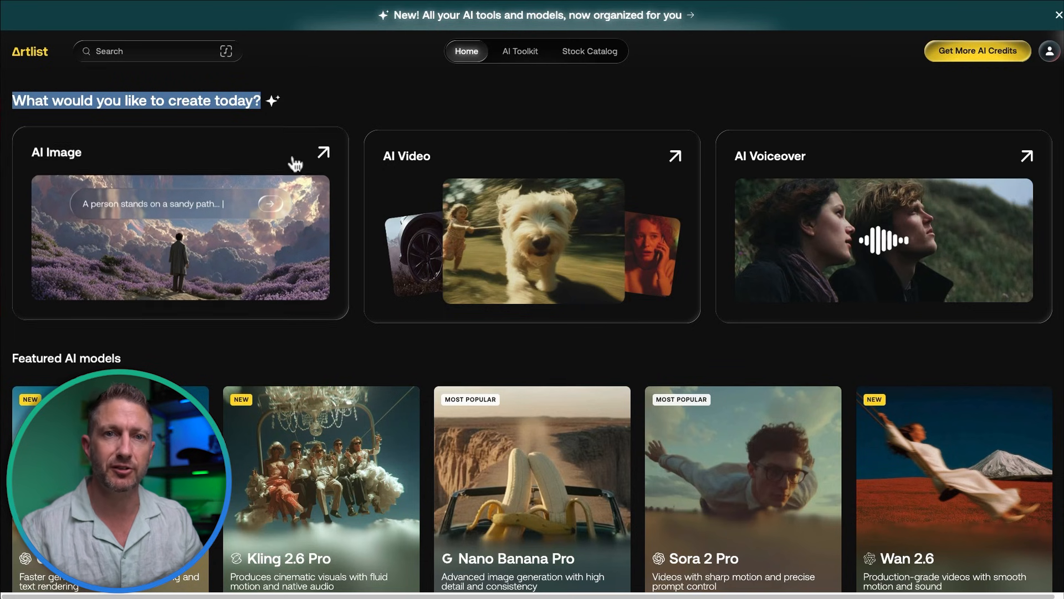
{"action": "left_click", "coordinate": [502, 51]}
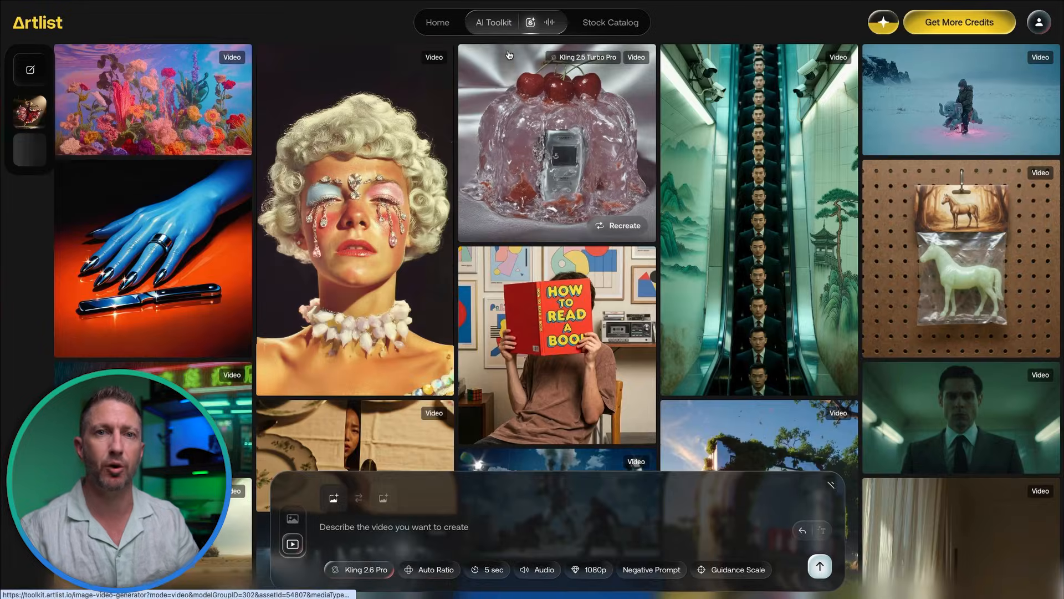
Step: In image mode, paste the water bottle prompt and choose Nano Banana Pro
{"action": "left_click", "coordinate": [295, 516]}
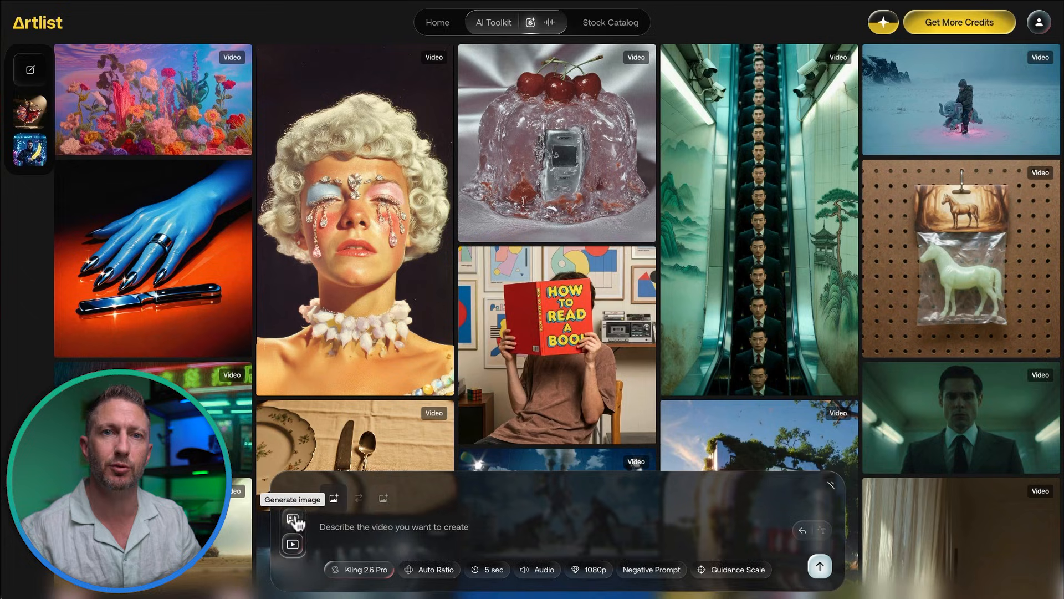
{"action": "left_click", "coordinate": [330, 524]}
{"action": "type", "text": "A sleek stainless steel water bottle standing on wet concrete at sunrise, dramatic side lighting, realistic reflections, and a modern lifestyle advertising look"}
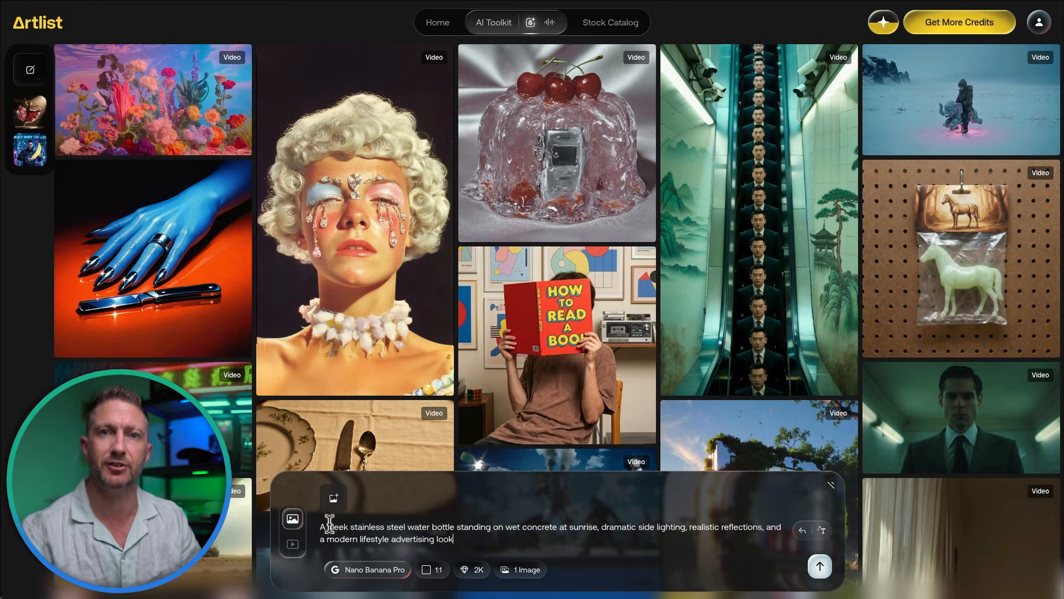
{"action": "left_click", "coordinate": [355, 570]}
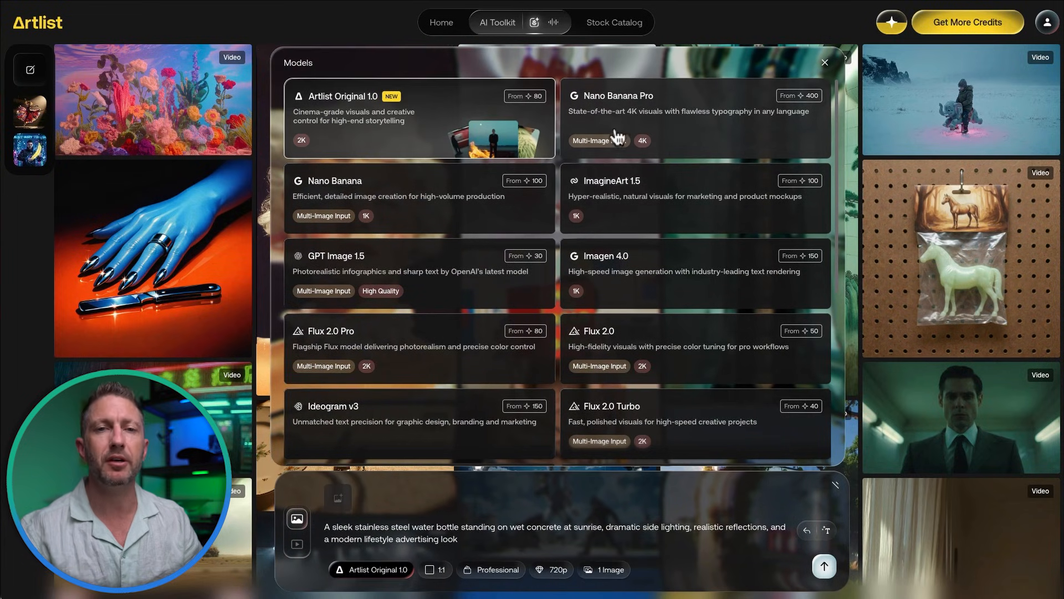
{"action": "left_click", "coordinate": [620, 125]}
Step: Auto-expand the bottle prompt, generate the images, and view one full size
{"action": "left_click", "coordinate": [822, 530]}
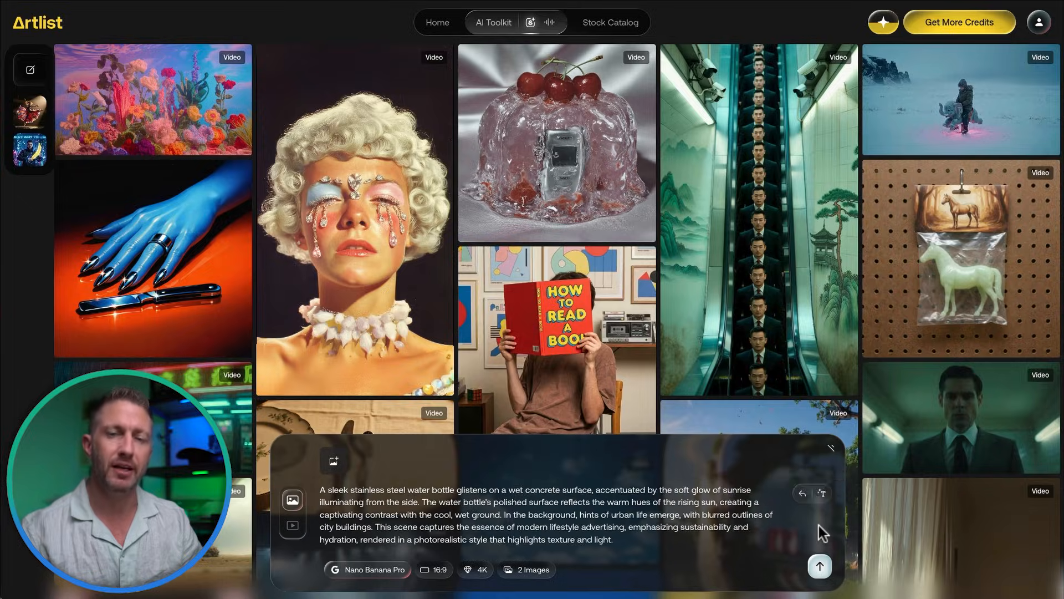
{"action": "left_click", "coordinate": [820, 566]}
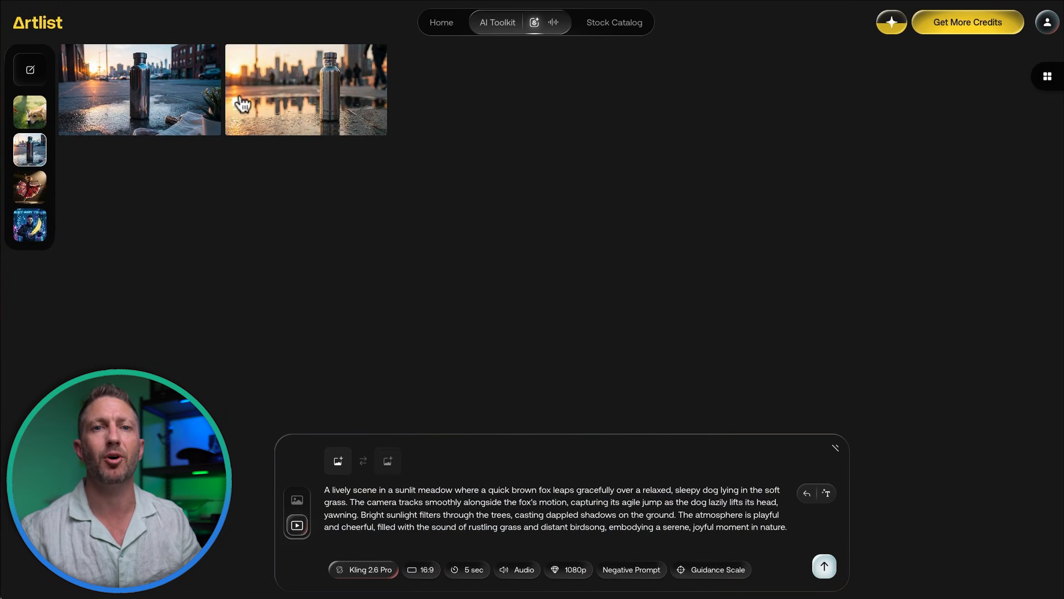
{"action": "left_click", "coordinate": [241, 105]}
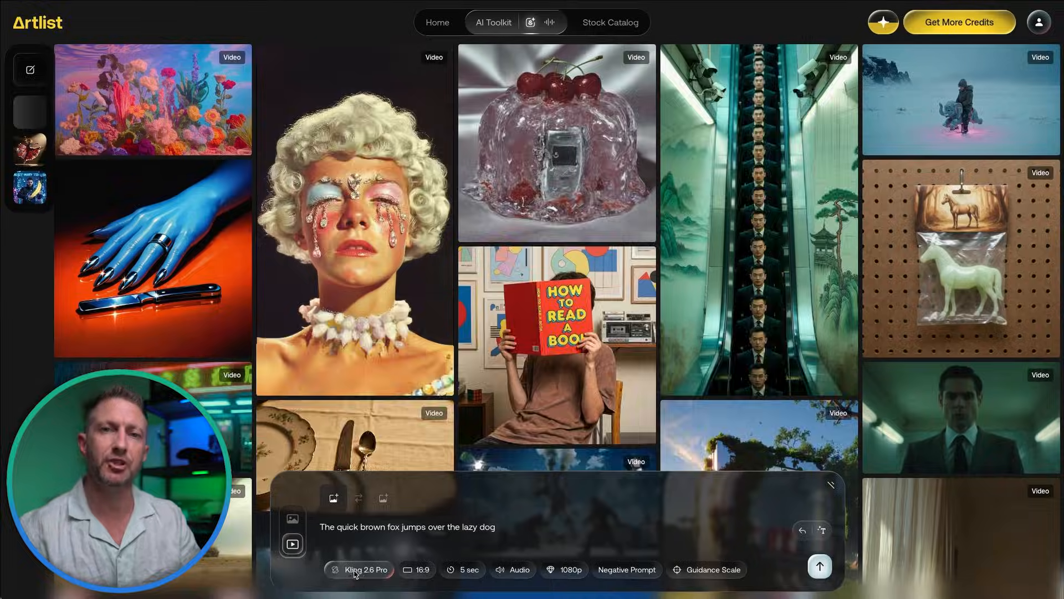
{"action": "left_click", "coordinate": [366, 569]}
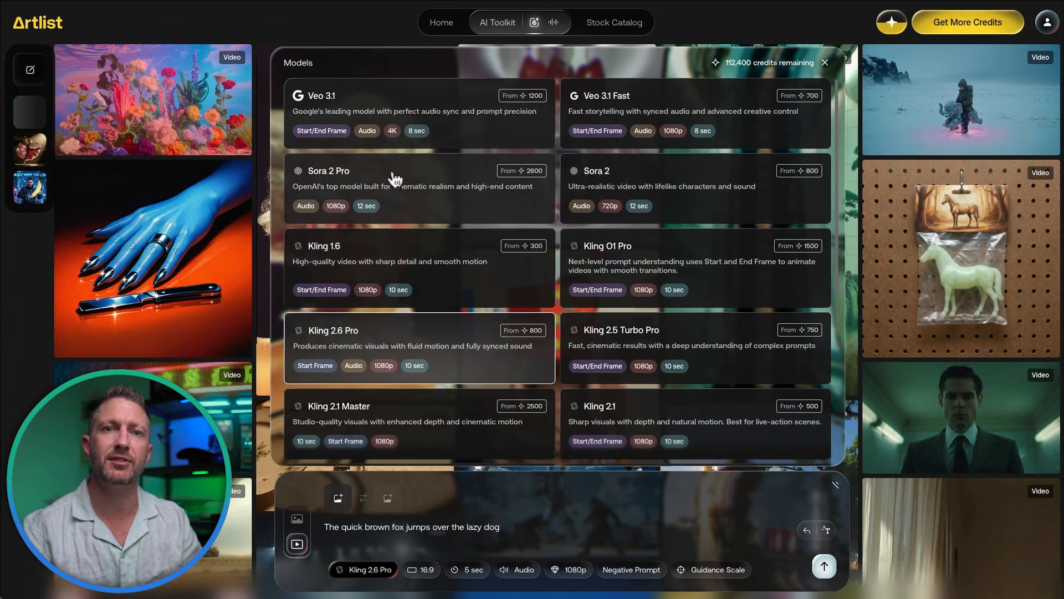
Step: With Kling 2.6 Pro, auto-expand the fox prompt into a sunlit meadow scene and generate
{"action": "left_click", "coordinate": [400, 332]}
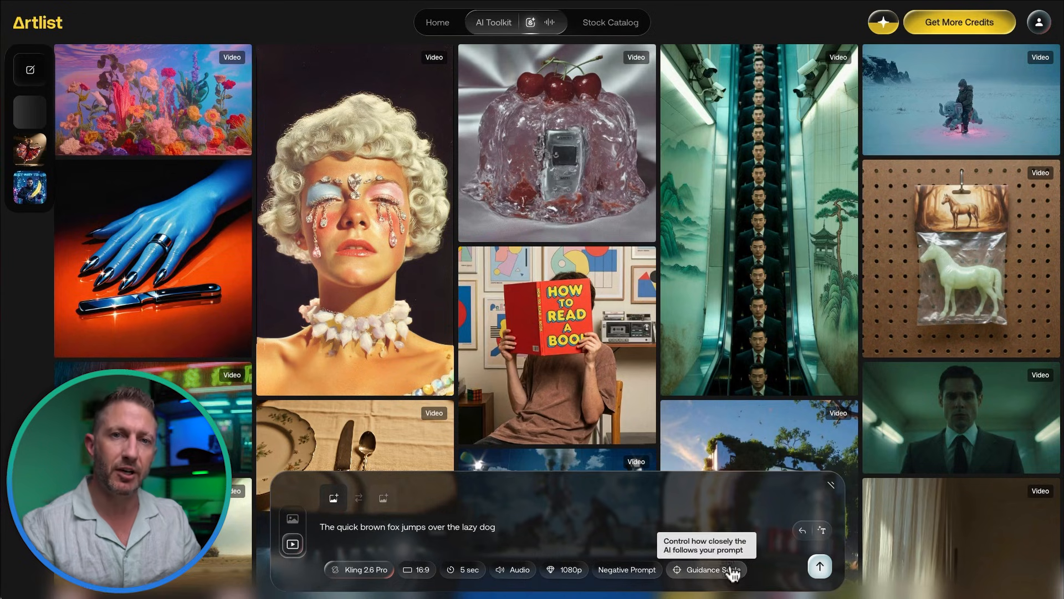
{"action": "left_click", "coordinate": [823, 533]}
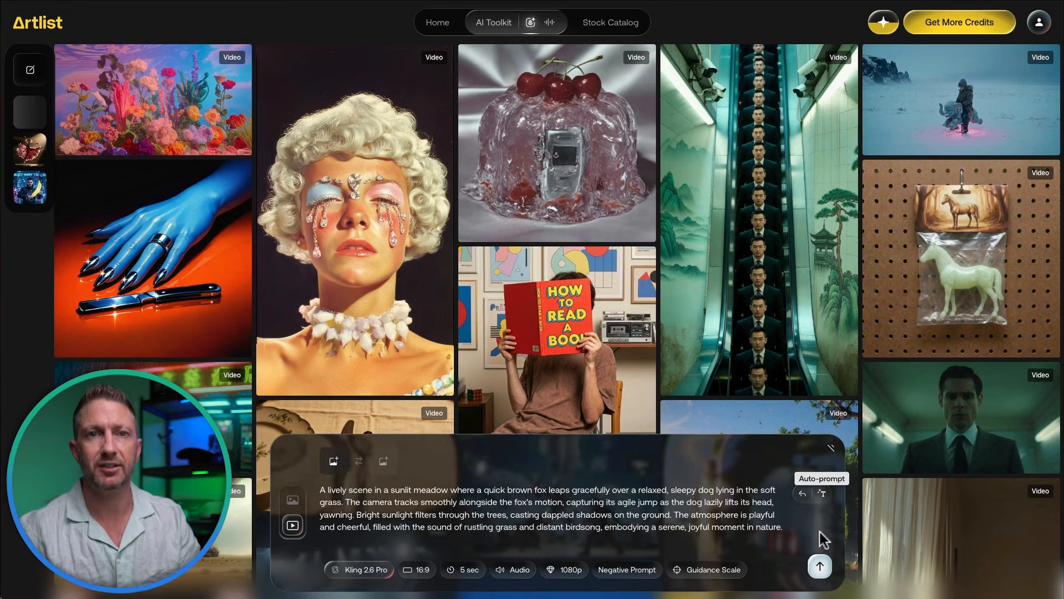
{"action": "left_click", "coordinate": [820, 566]}
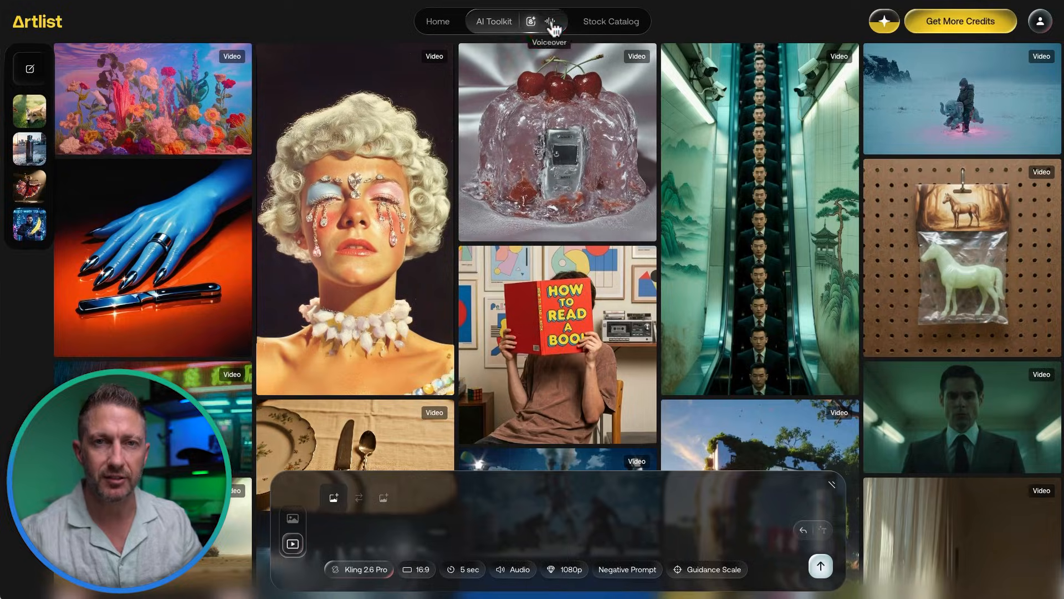
Step: Generate the water bottle narration with Eleven v3 (alpha) and the Trail voice, then play it
{"action": "left_click", "coordinate": [550, 22]}
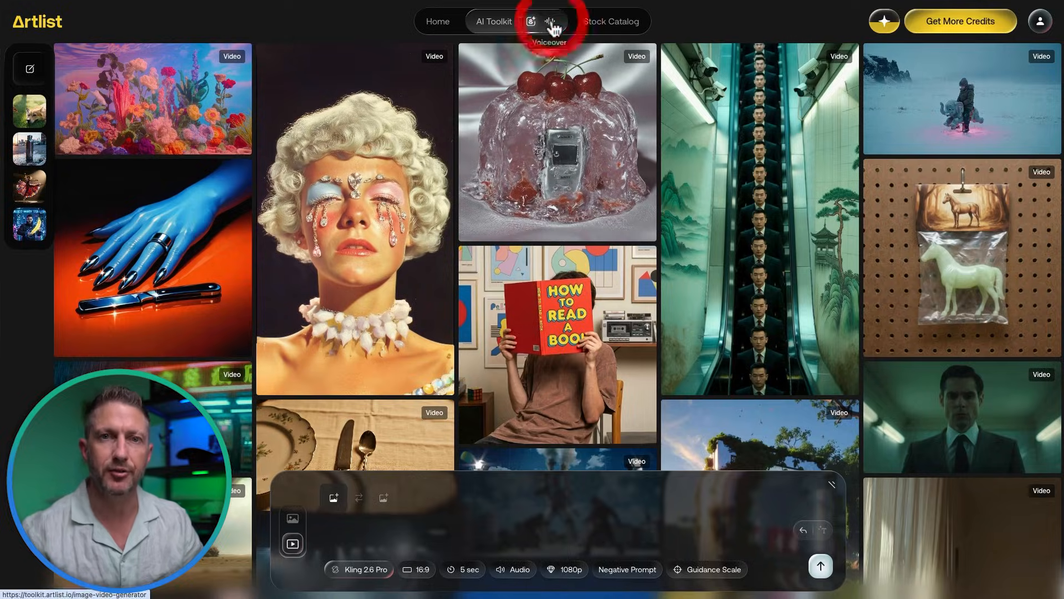
{"action": "type", "text": "Meet this water bottle designed for real life. Built from durable stainless steel, it keeps your drink cold for hours and looks good doing it. Clean lines, solid weight, zero fuss. Whether you’re heading to the gym, the office, or outdoors, this is hydration done right. Simple. Reliable. Ready for every day."}
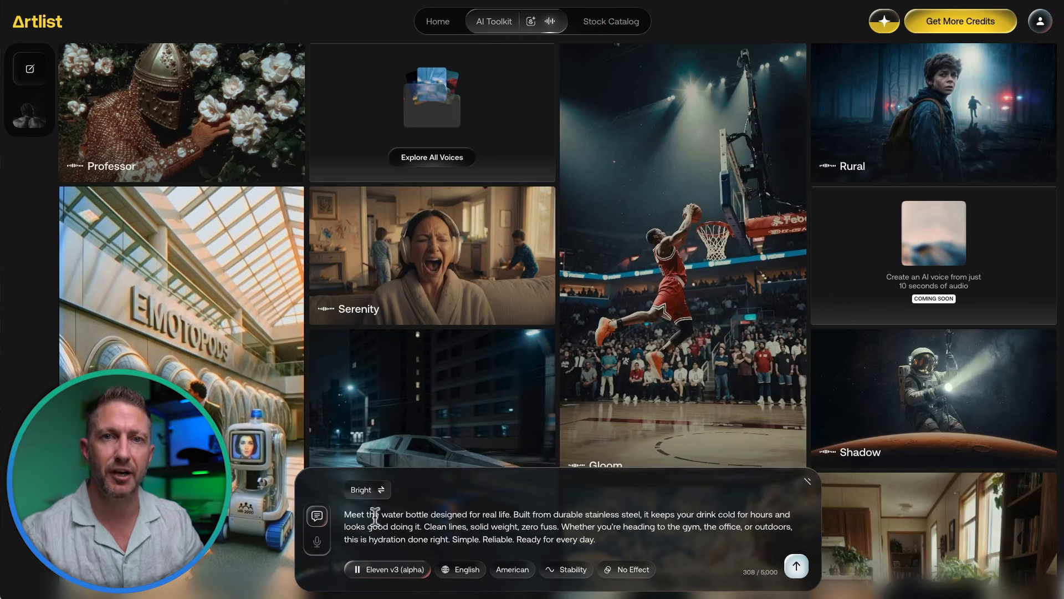
{"action": "left_click", "coordinate": [363, 489]}
{"action": "left_click", "coordinate": [246, 125]}
{"action": "left_click", "coordinate": [537, 307]}
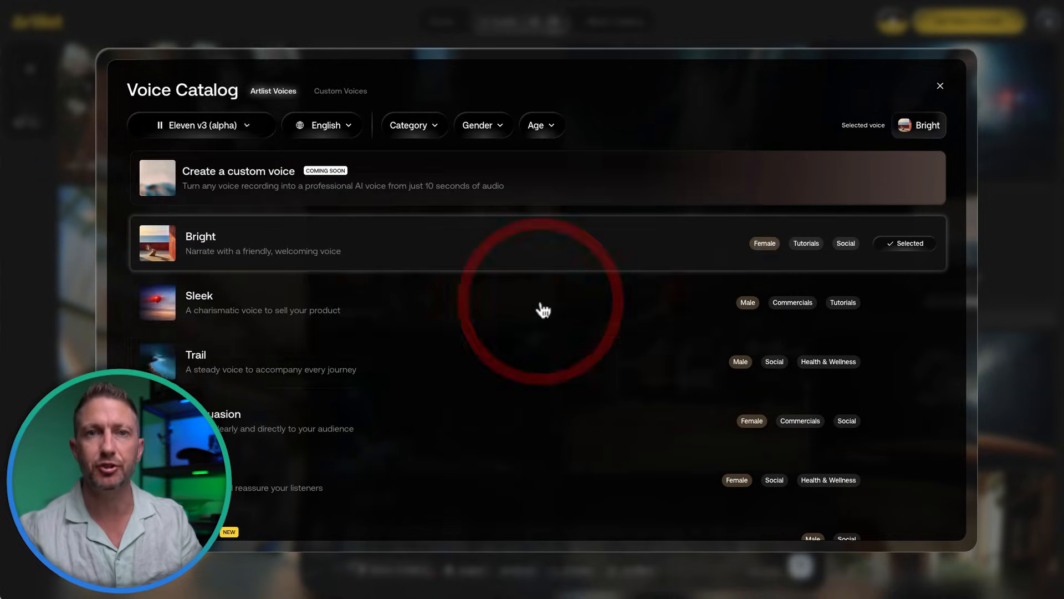
{"action": "left_click", "coordinate": [902, 363]}
{"action": "left_click", "coordinate": [796, 565]}
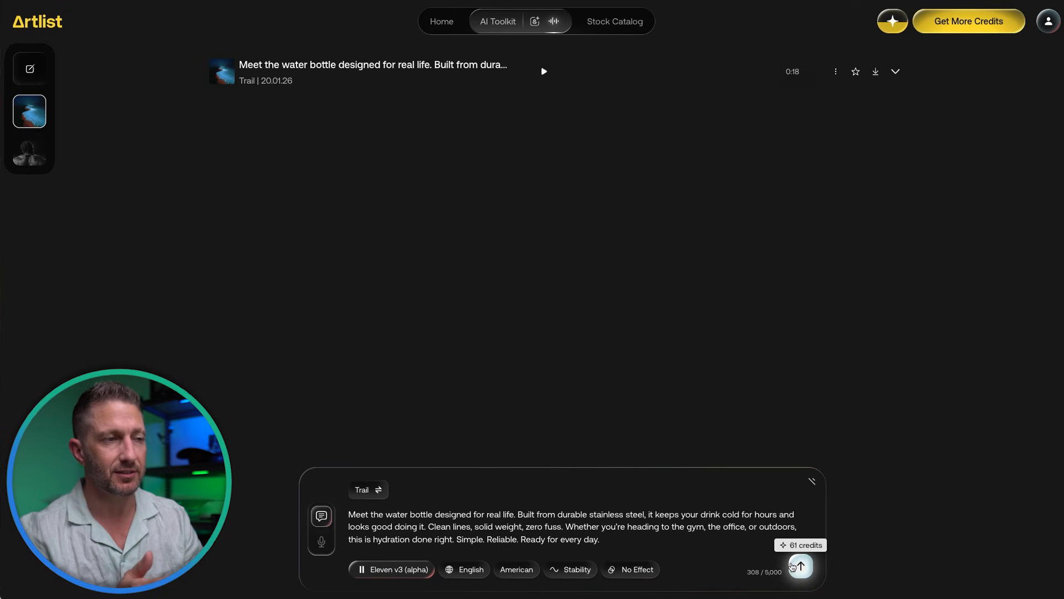
{"action": "left_click", "coordinate": [544, 72]}
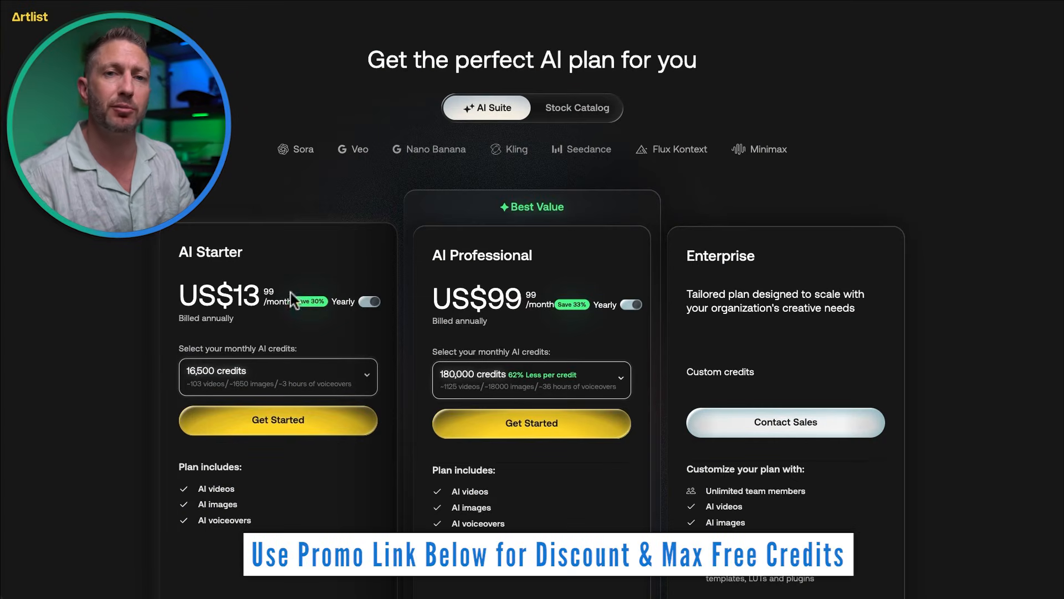
Step: Highlight the AI Starter price of US$13.99/month on the pricing page
{"action": "left_click_drag", "start_coordinate": [275, 292], "coordinate": [179, 294]}
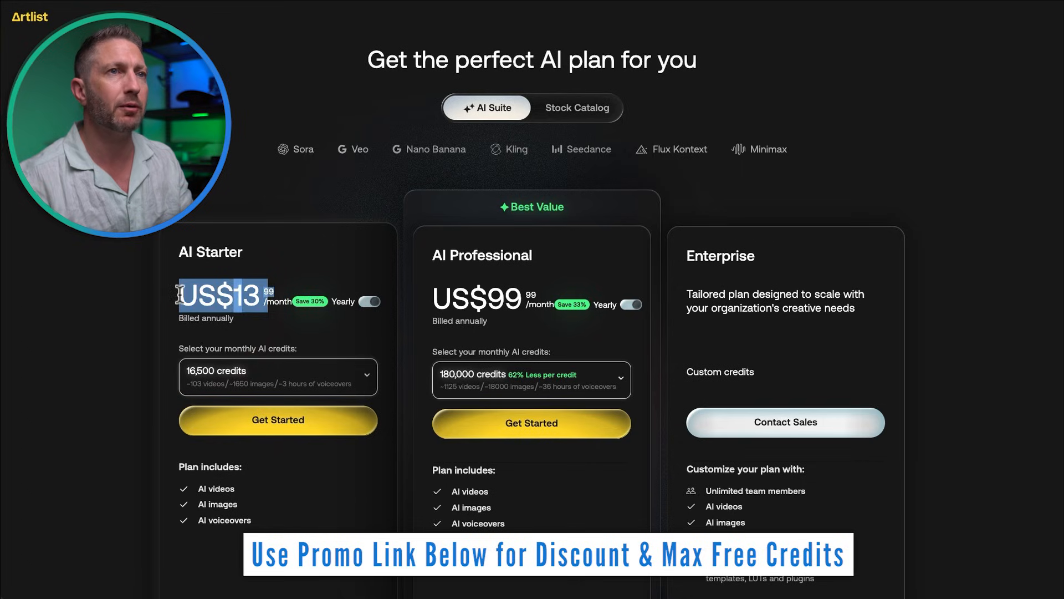
{"action": "left_click", "coordinate": [179, 295]}
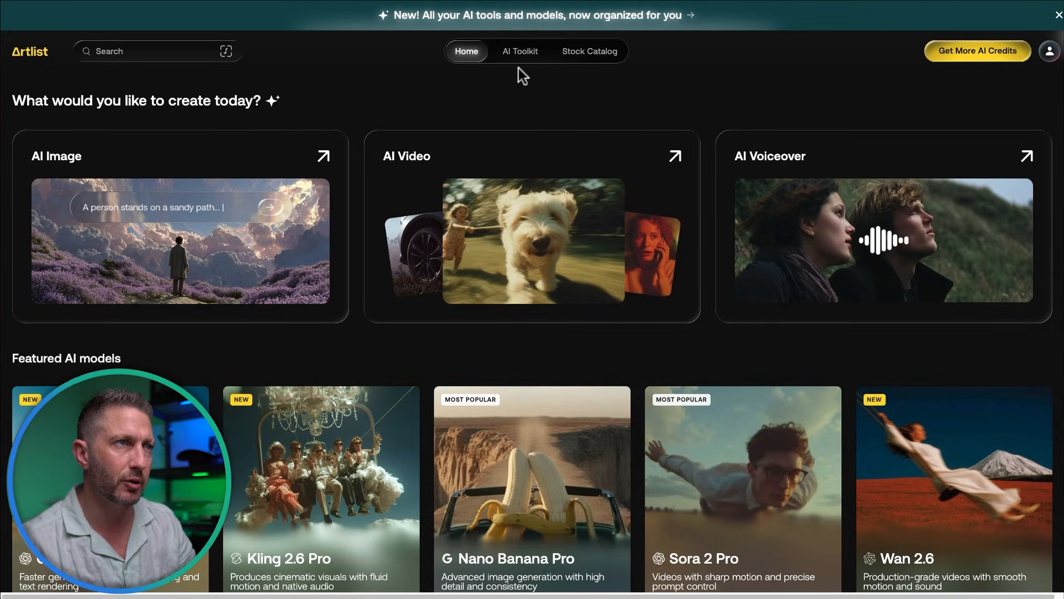
Step: Open the image generator from the AI Toolkit tab, set to Nano Banana Pro, 16:9, 4K
{"action": "mouse_move", "coordinate": [516, 60]}
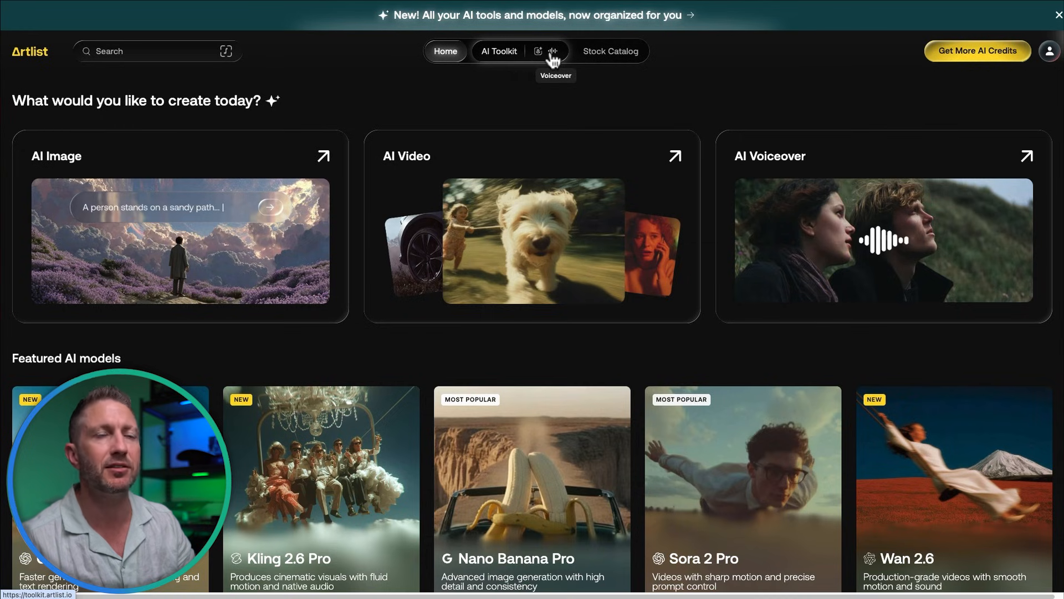
{"action": "left_click", "coordinate": [538, 51]}
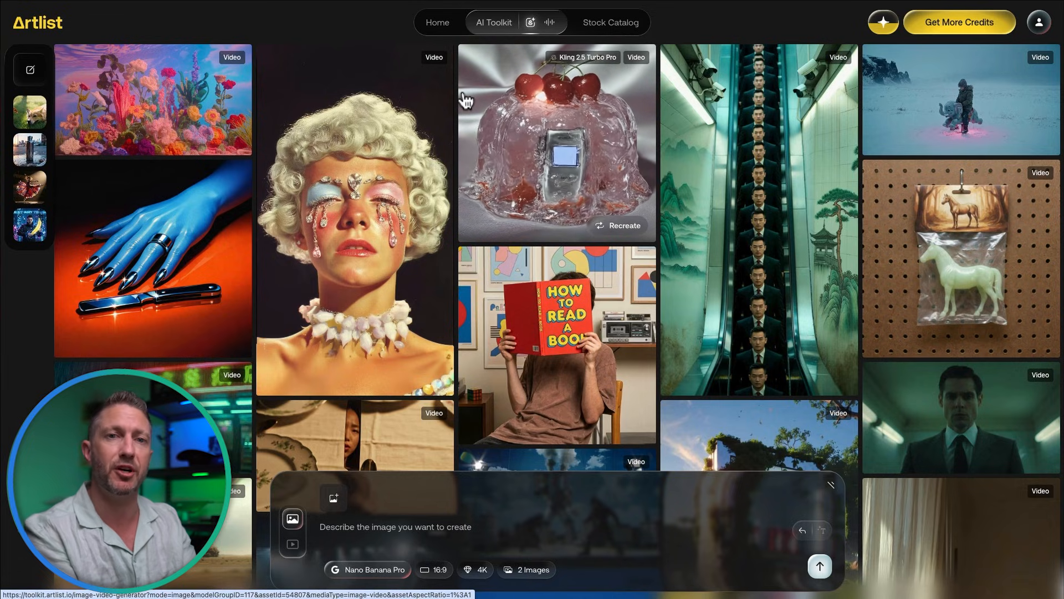
Step: Paste the coffee grinder prompt and auto-expand it into a detailed description
{"action": "left_click", "coordinate": [380, 527]}
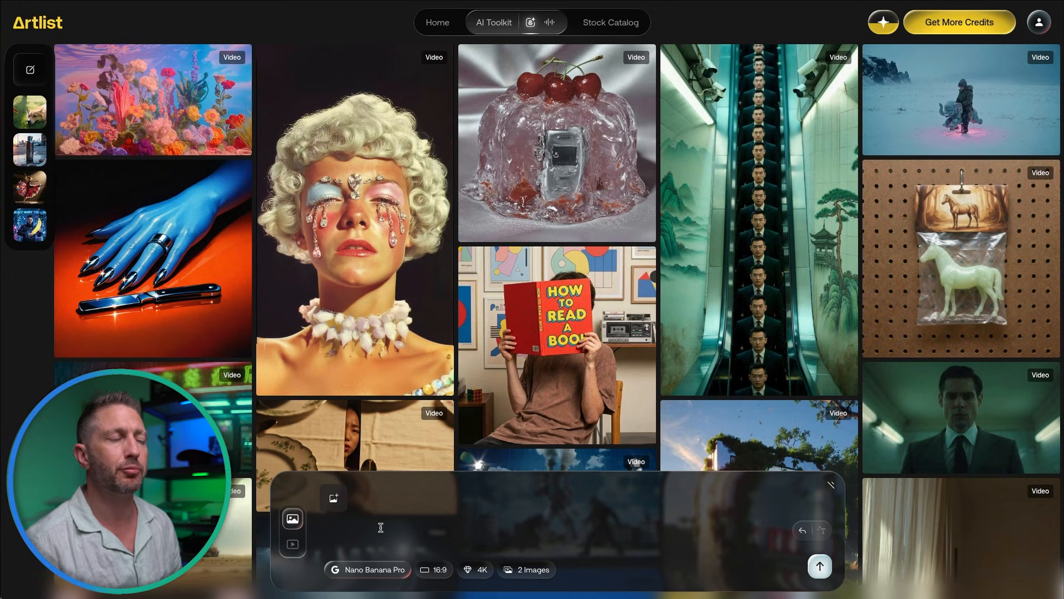
{"action": "type", "text": "A premium manual coffee grinder with a stainless steel body and glass chamber, sitting on a wooden countertop with soft morning light, shallow depth of field, and a high-end lifestyle product photography style"}
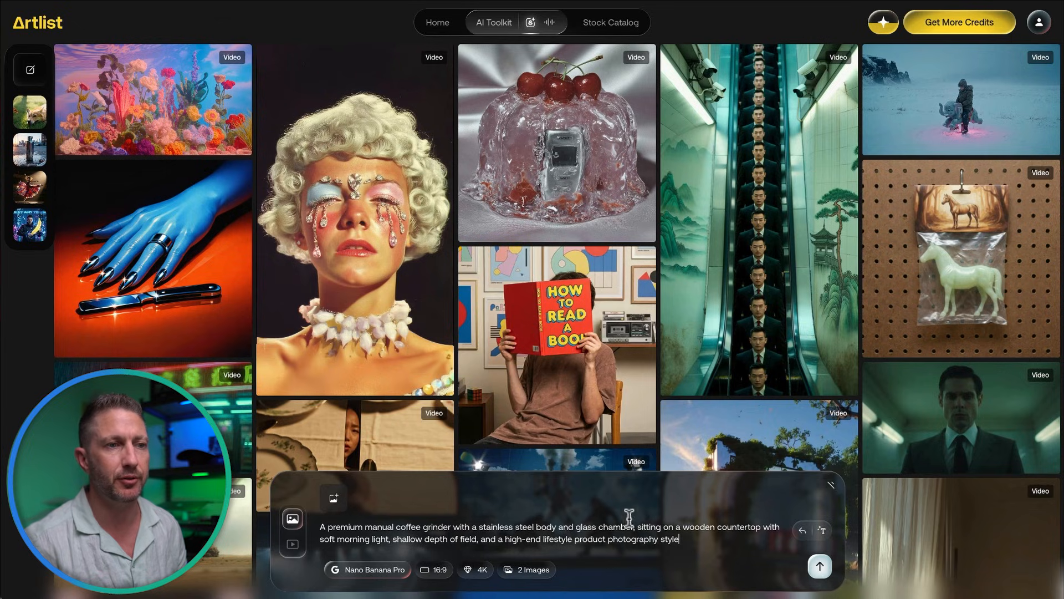
{"action": "left_click", "coordinate": [823, 533]}
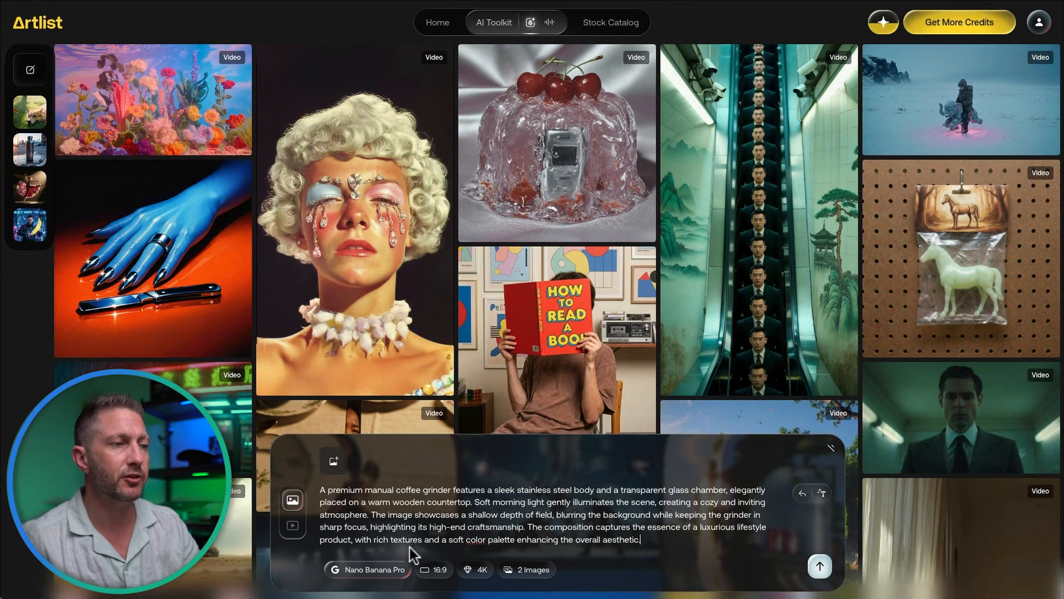
Step: Keep Nano Banana Pro, set quality to 2K with 2 images, and generate
{"action": "left_click", "coordinate": [384, 568]}
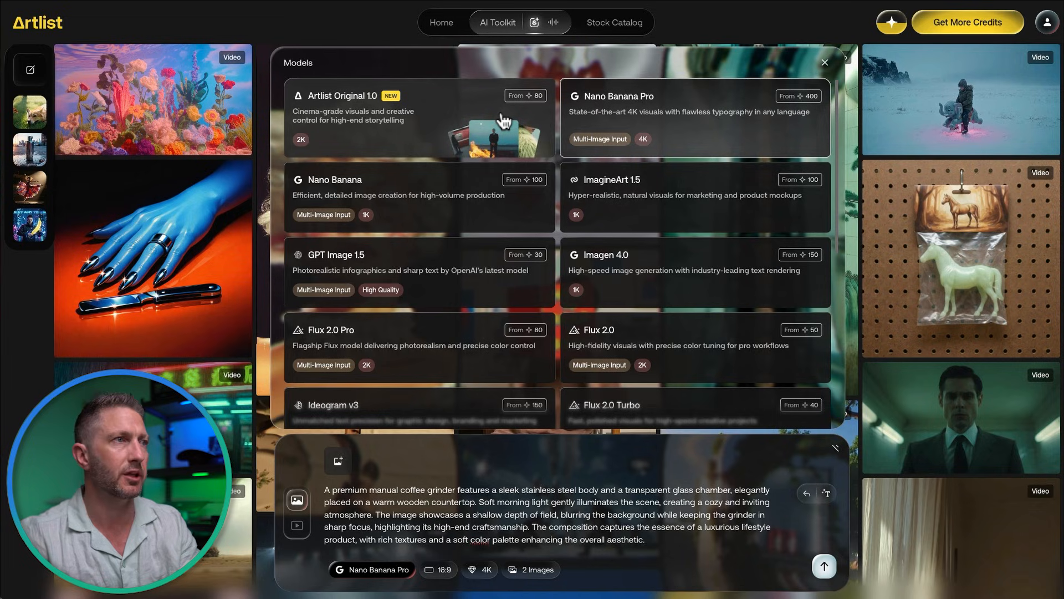
{"action": "left_click", "coordinate": [635, 112]}
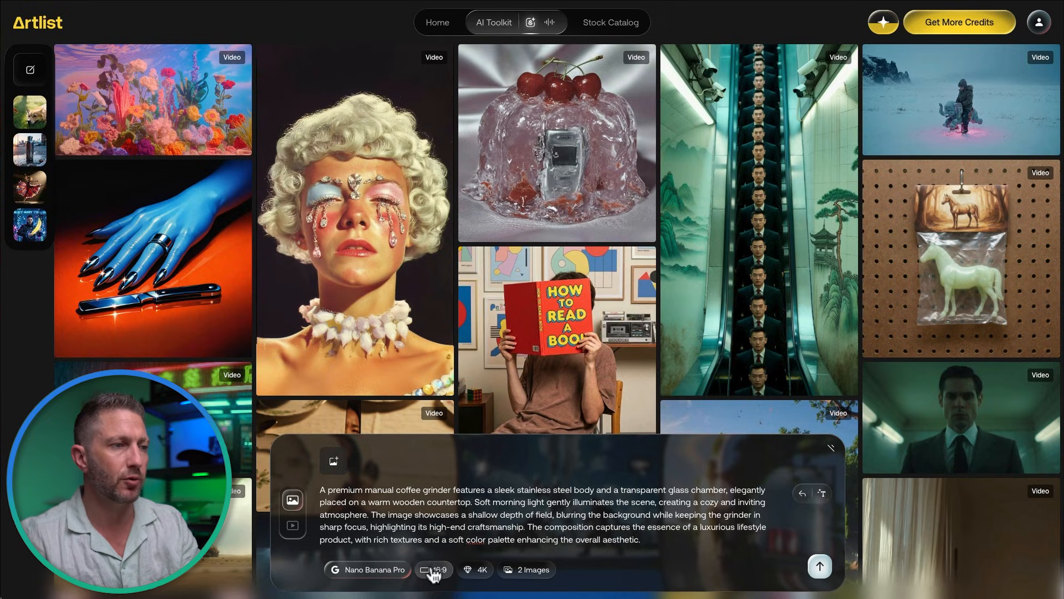
{"action": "left_click", "coordinate": [465, 570]}
{"action": "left_click", "coordinate": [479, 525]}
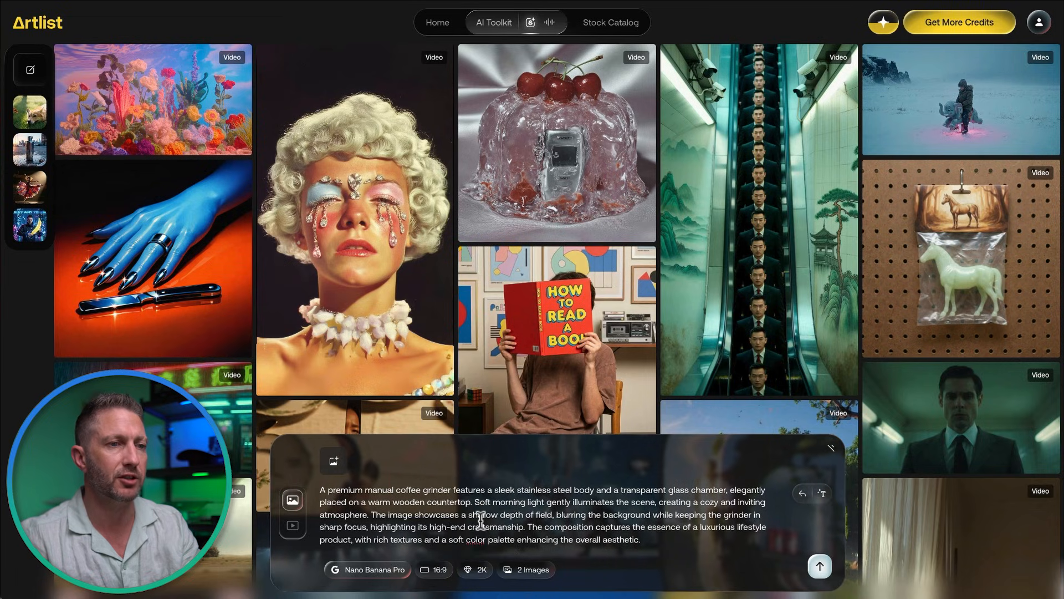
{"action": "left_click", "coordinate": [525, 570]}
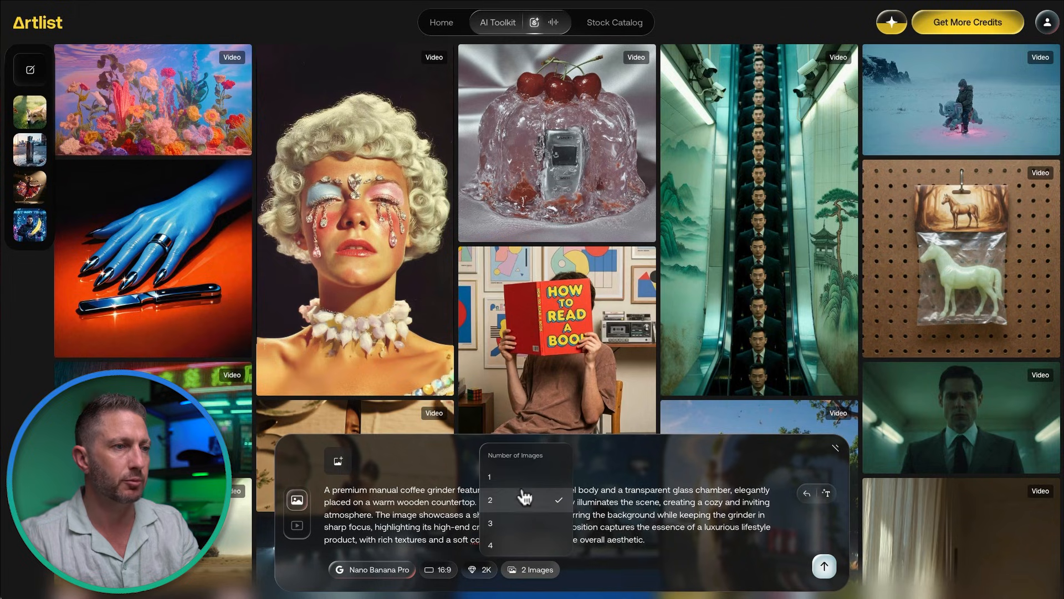
{"action": "left_click", "coordinate": [583, 524]}
{"action": "left_click", "coordinate": [820, 566]}
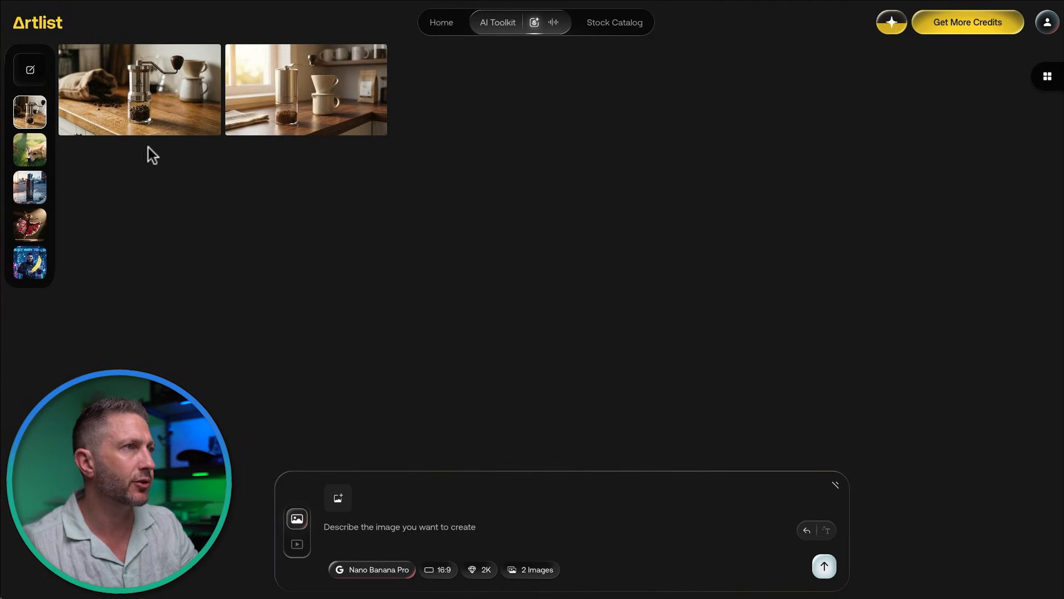
Step: Open the first grinder image and attach it as the edit reference in the prompt box
{"action": "left_click", "coordinate": [140, 102]}
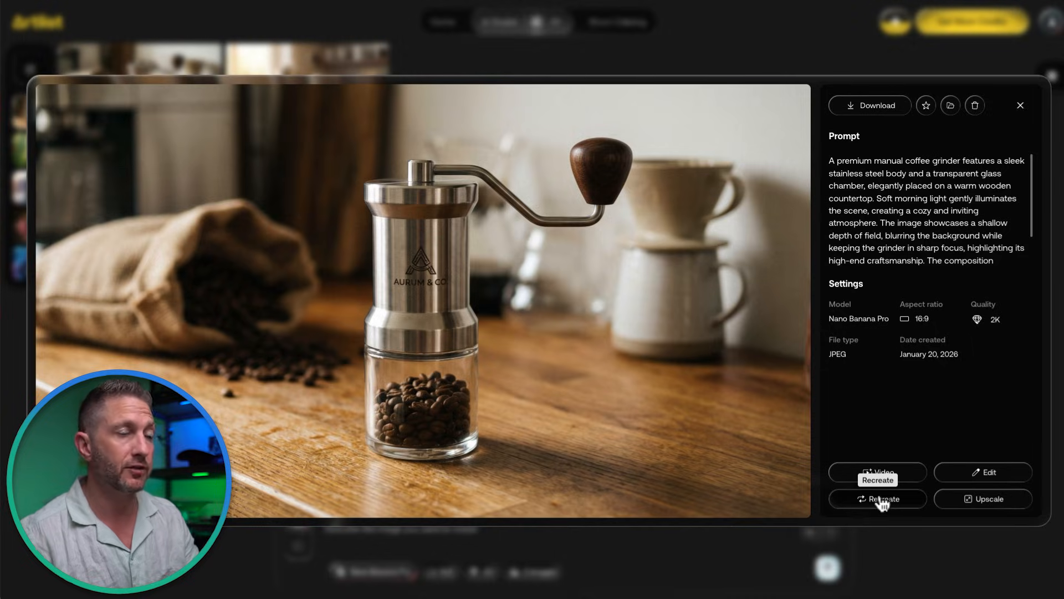
{"action": "left_click", "coordinate": [958, 474]}
{"action": "left_click", "coordinate": [358, 528]}
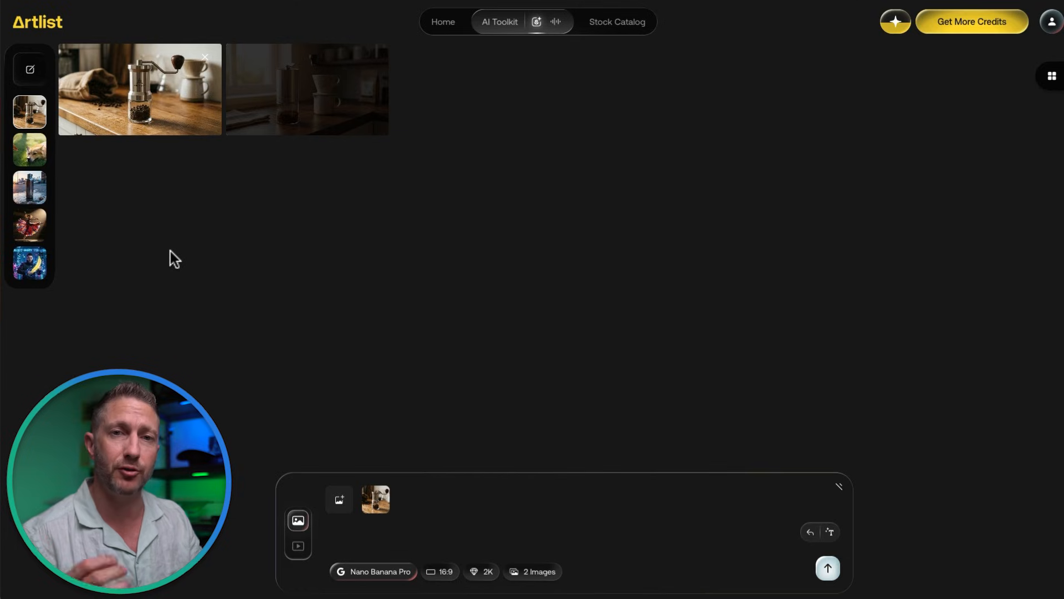
Step: Submit the ground-coffee edit instruction and view the first edited grinder full size
{"action": "type", "text": "change the coffee beans inside the glass container to be fully ground coffee"}
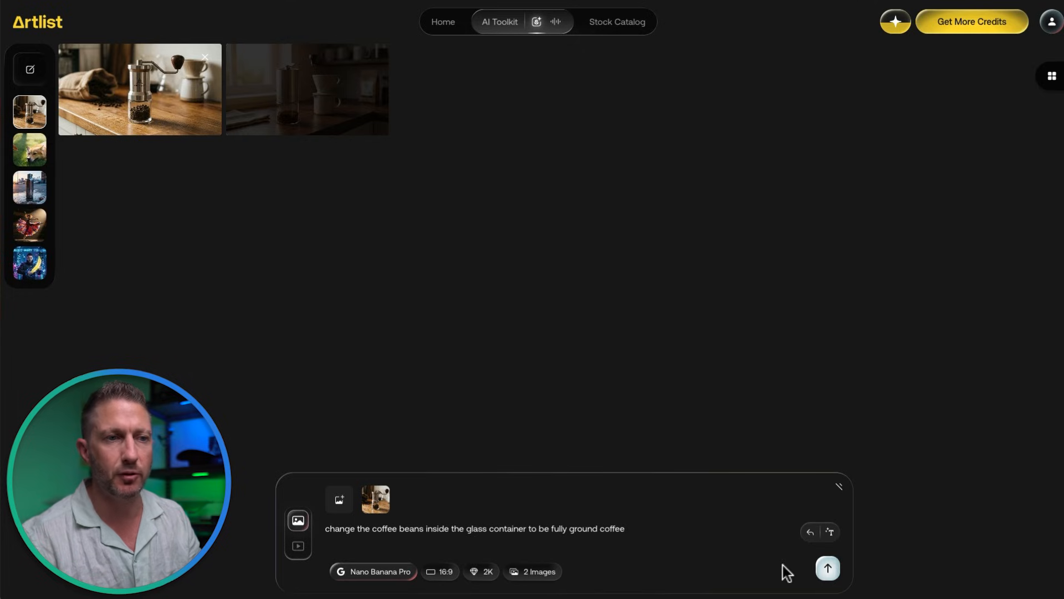
{"action": "left_click", "coordinate": [827, 567]}
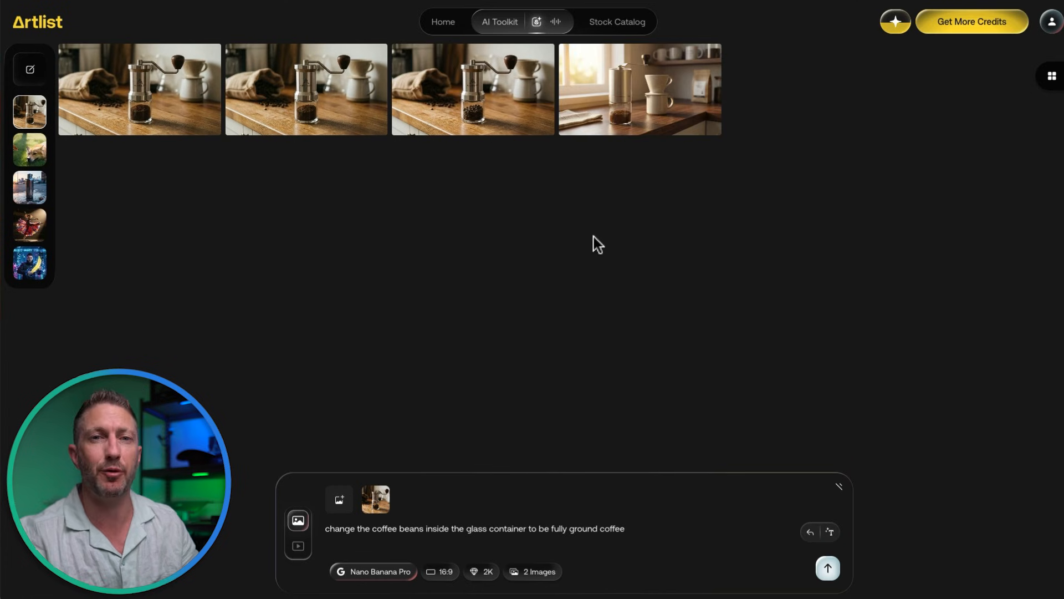
{"action": "left_click", "coordinate": [142, 91]}
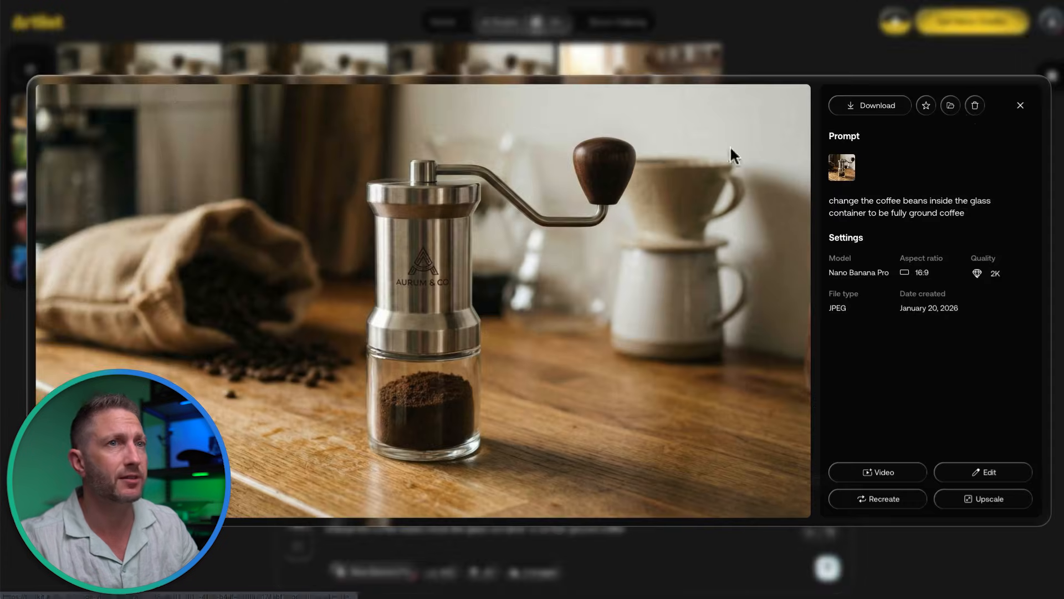
Step: Open the second ground-coffee grinder result and use it as a video reference
{"action": "left_click", "coordinate": [1021, 105]}
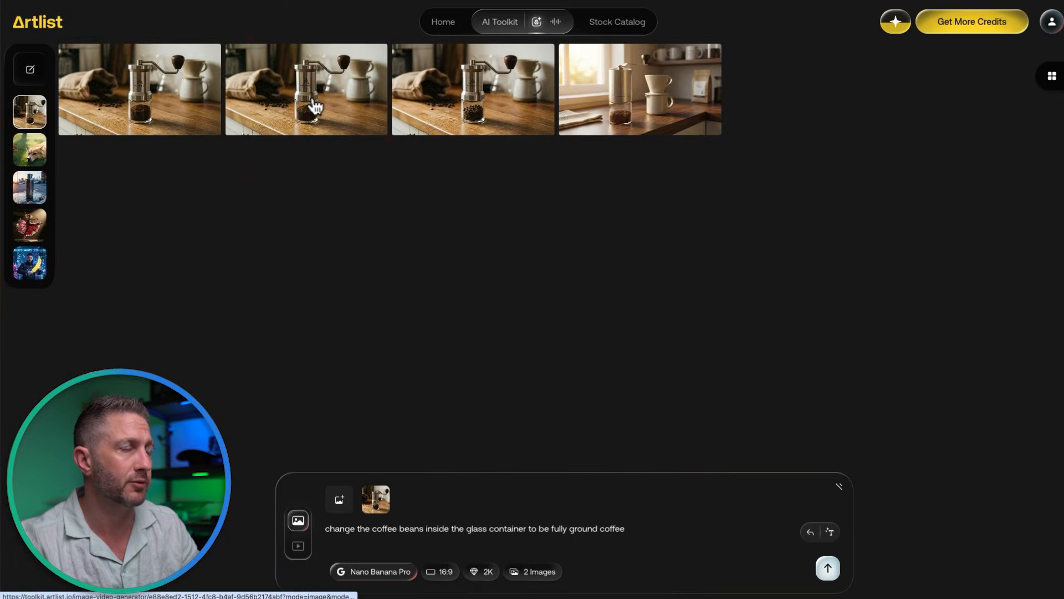
{"action": "left_click", "coordinate": [314, 101]}
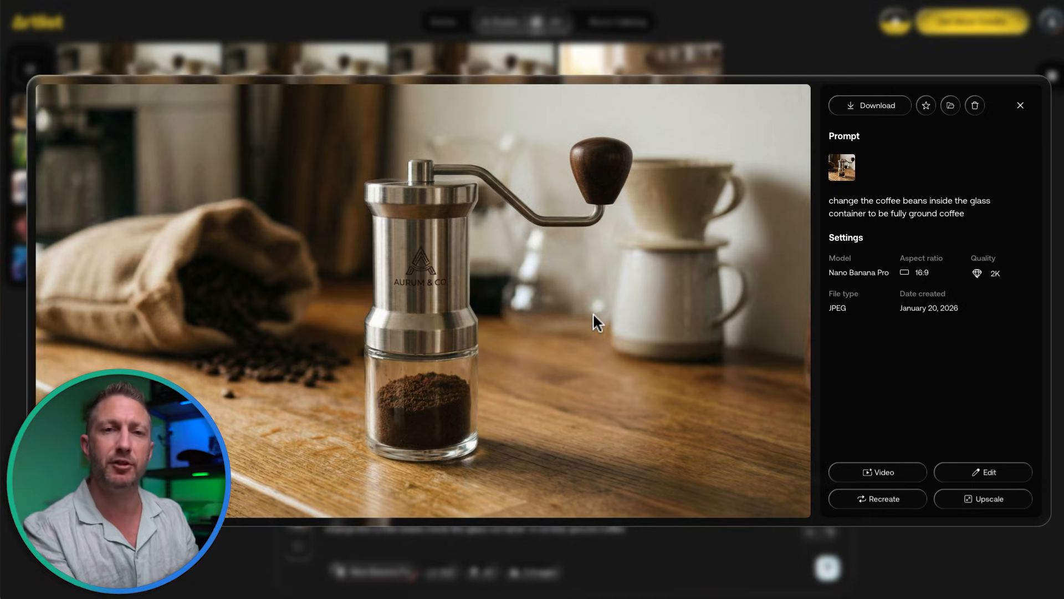
{"action": "left_click", "coordinate": [864, 472]}
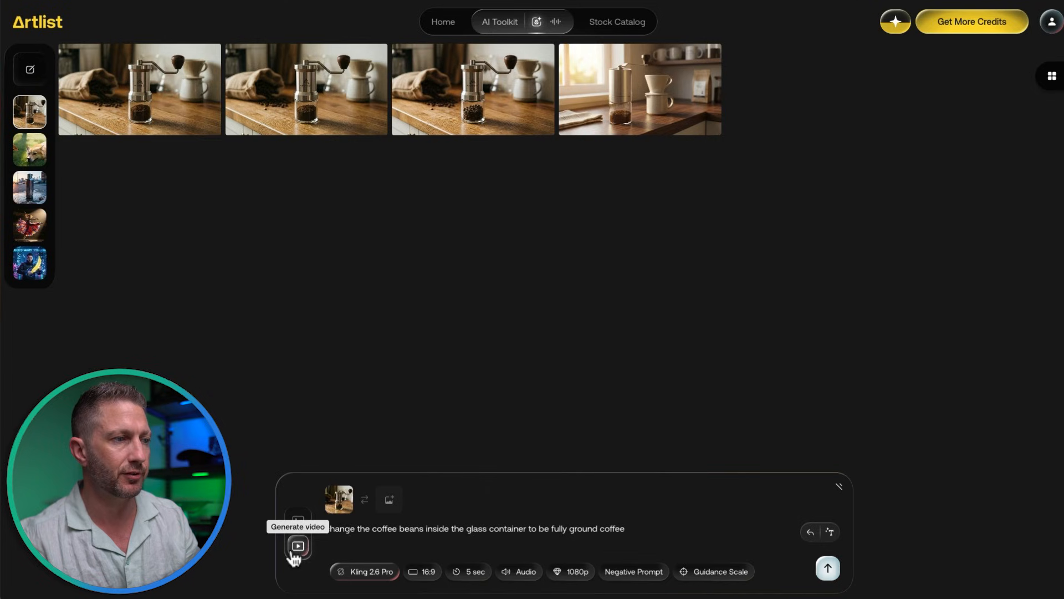
Step: Keep Kling 2.6 Pro at 5 sec, 1080p and 50% guidance, then start generating the grinder video
{"action": "mouse_move", "coordinate": [342, 506]}
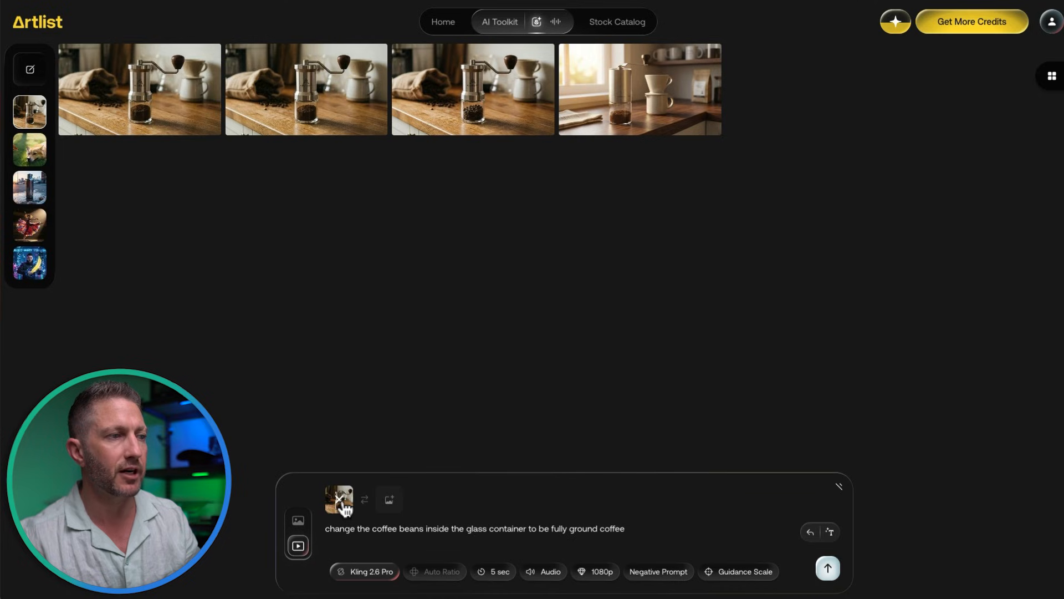
{"action": "left_click", "coordinate": [361, 554]}
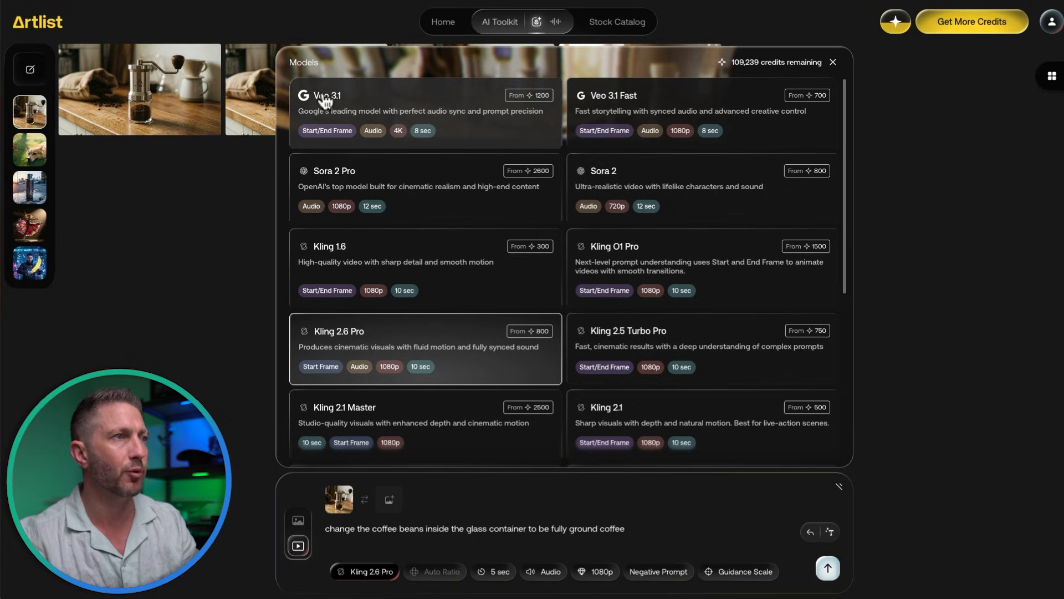
{"action": "left_click", "coordinate": [372, 343]}
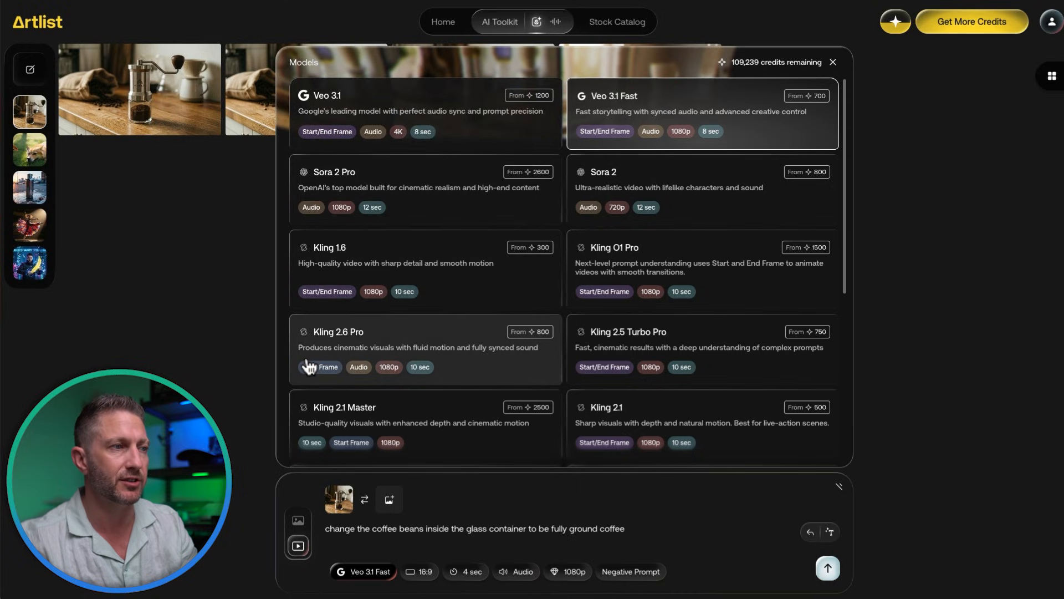
{"action": "left_click", "coordinate": [391, 363]}
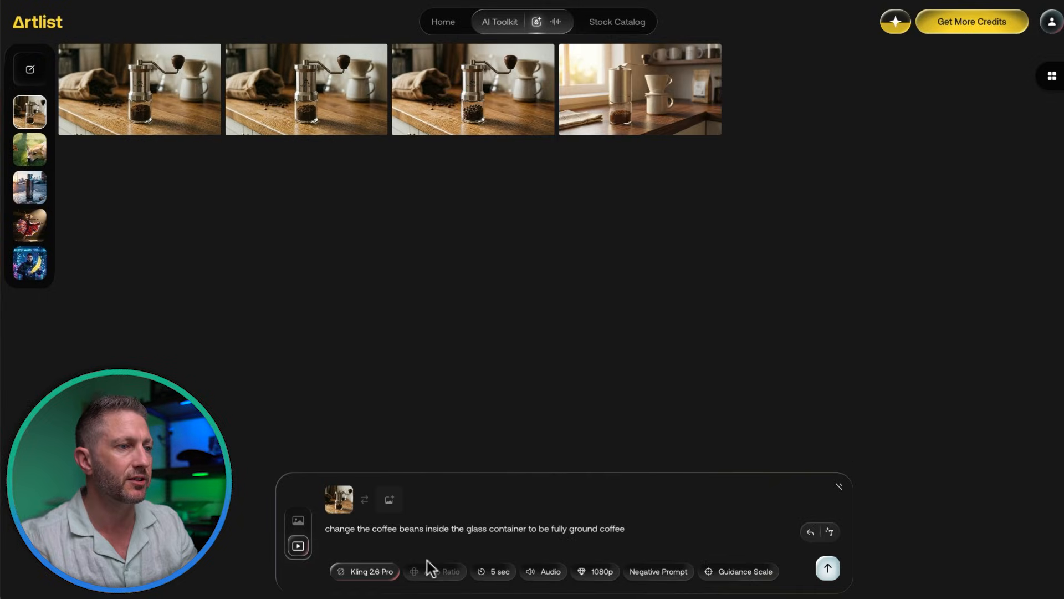
{"action": "left_click", "coordinate": [481, 571]}
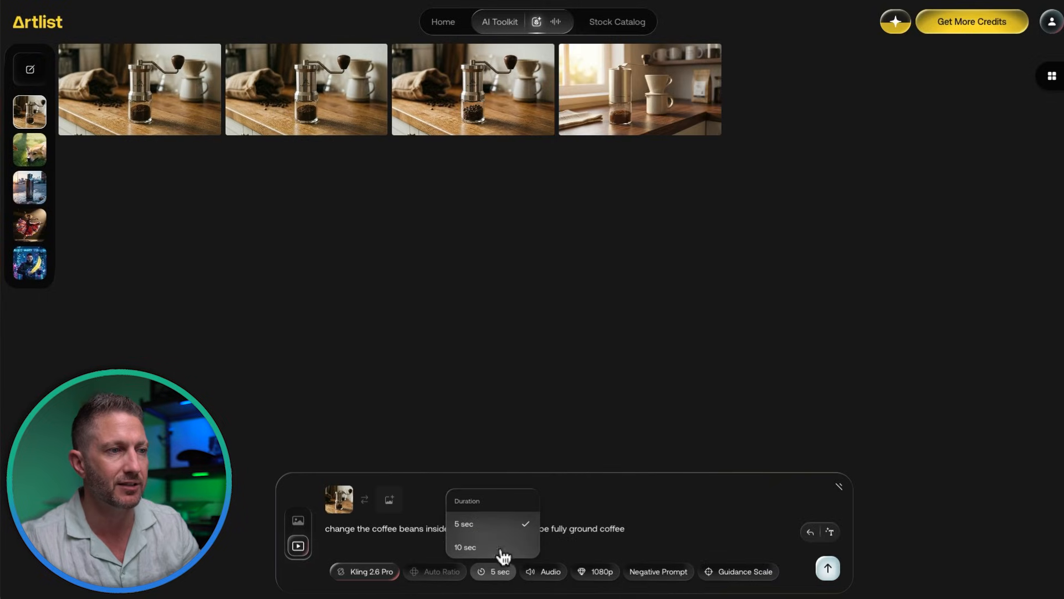
{"action": "left_click", "coordinate": [546, 541]}
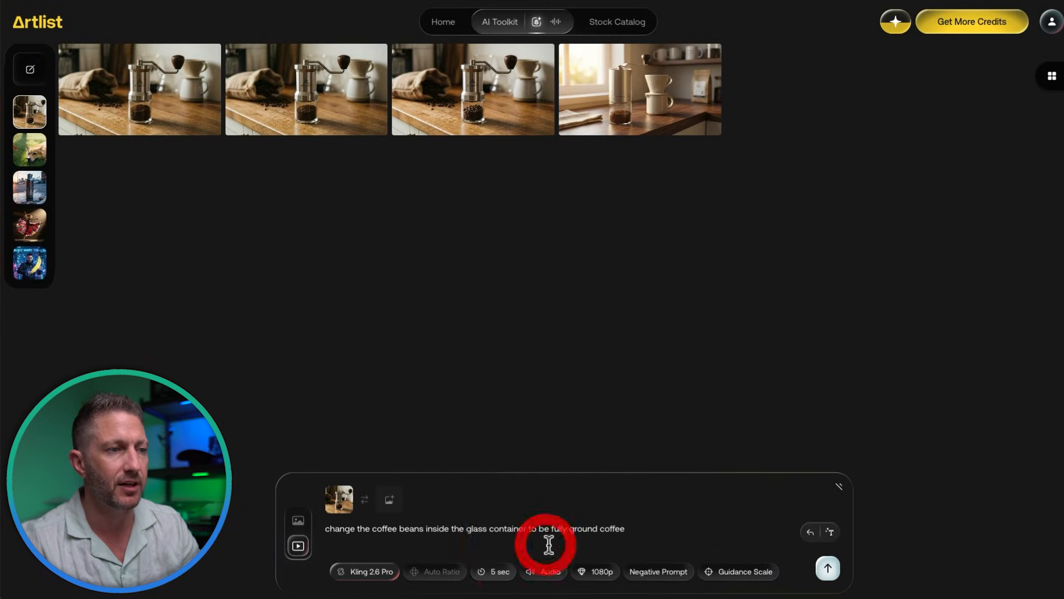
{"action": "left_click", "coordinate": [594, 572]}
{"action": "left_click", "coordinate": [644, 555]}
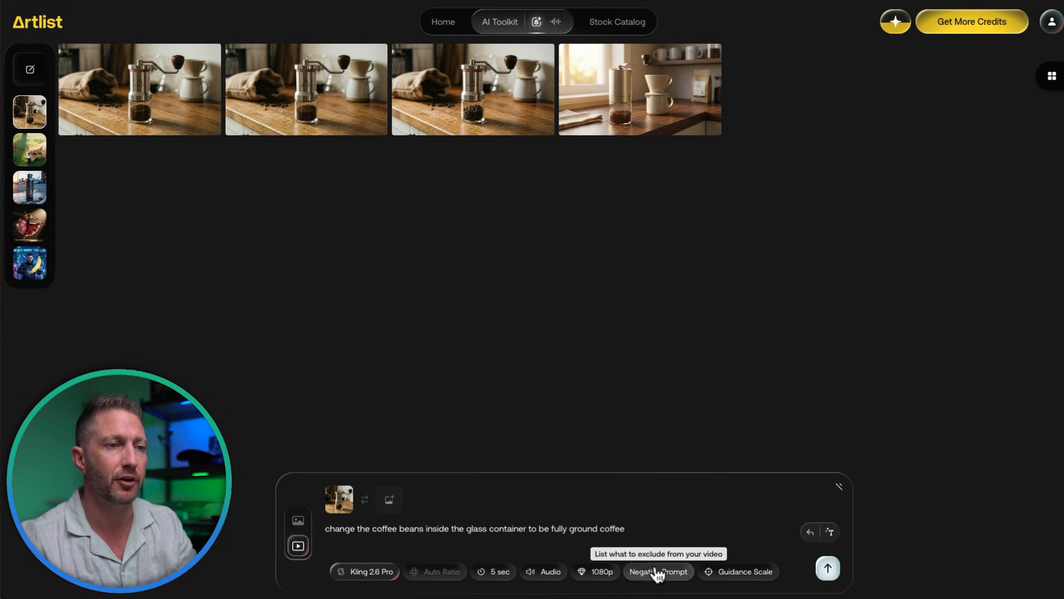
{"action": "left_click", "coordinate": [713, 573]}
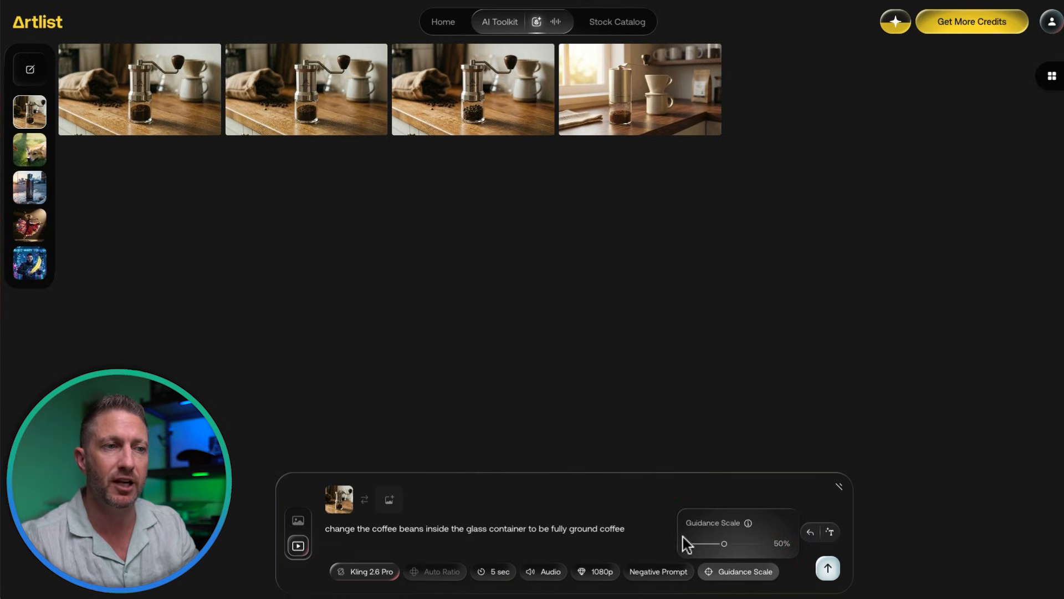
{"action": "left_click", "coordinate": [666, 536]}
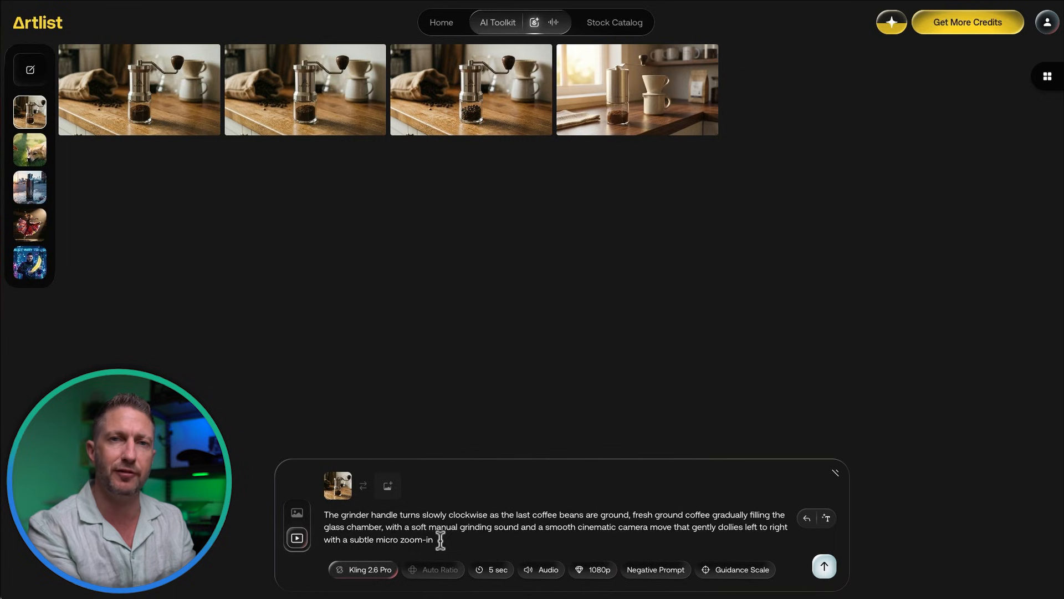
{"action": "left_click", "coordinate": [824, 566]}
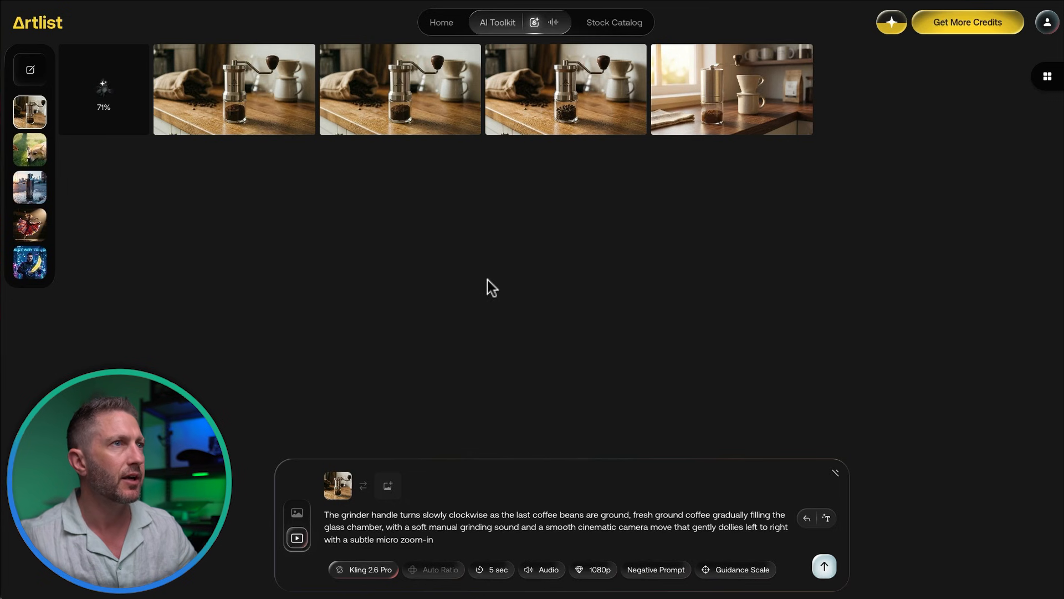
Step: Browse the fox and water bottle sessions, then reopen the manual coffee grinder session
{"action": "left_click", "coordinate": [491, 25]}
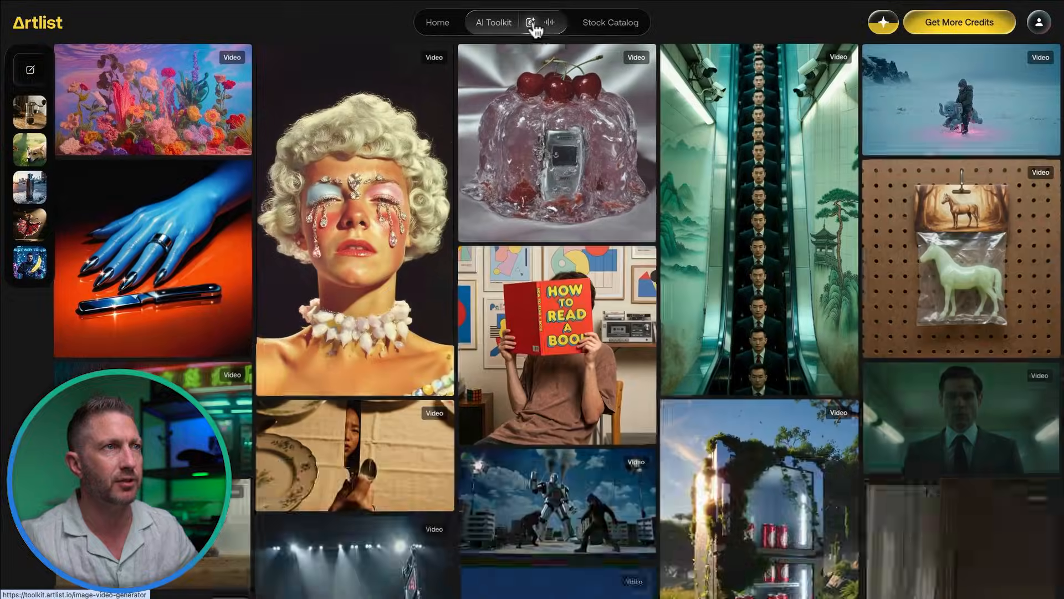
{"action": "left_click", "coordinate": [531, 23]}
{"action": "mouse_move", "coordinate": [72, 75]}
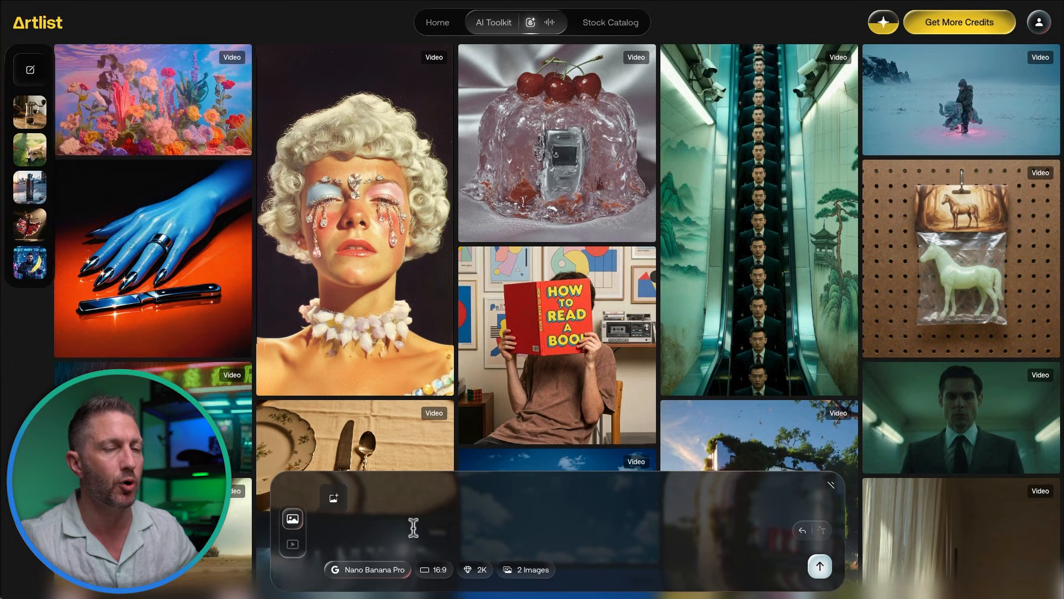
{"action": "mouse_move", "coordinate": [34, 227]}
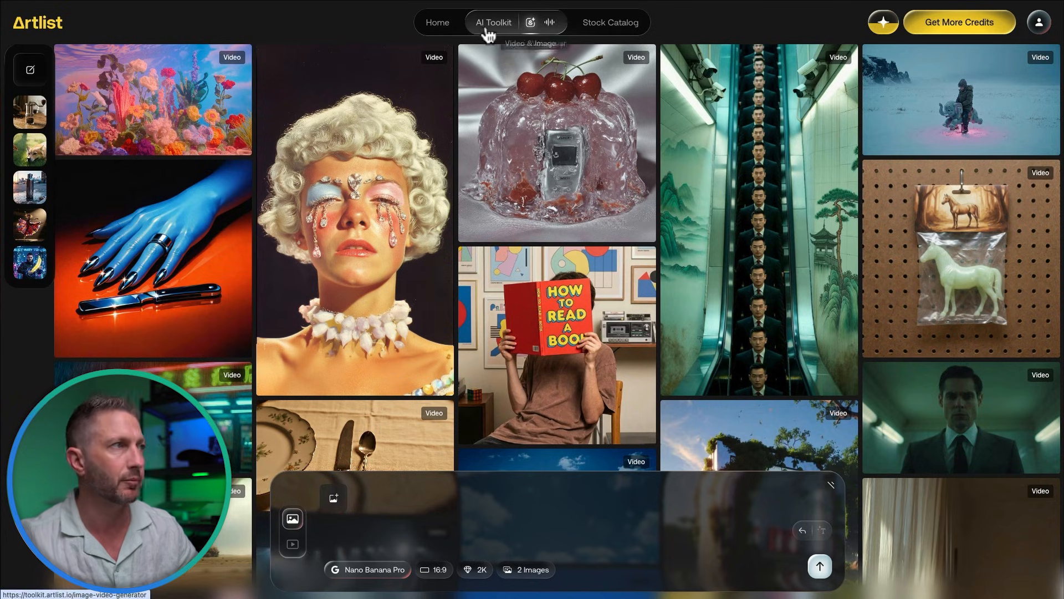
{"action": "mouse_move", "coordinate": [48, 97]}
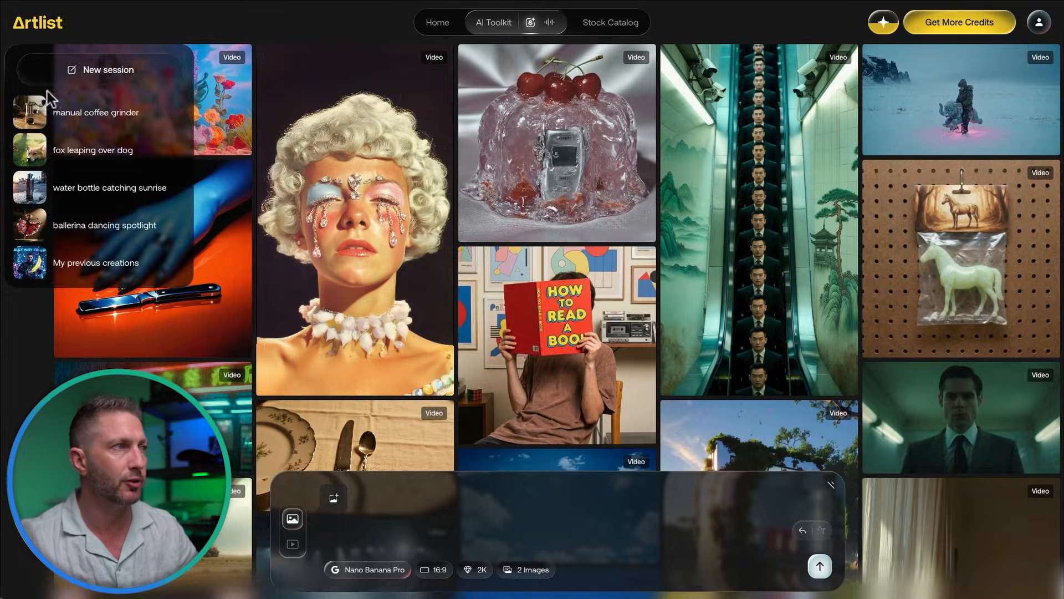
{"action": "left_click", "coordinate": [47, 154]}
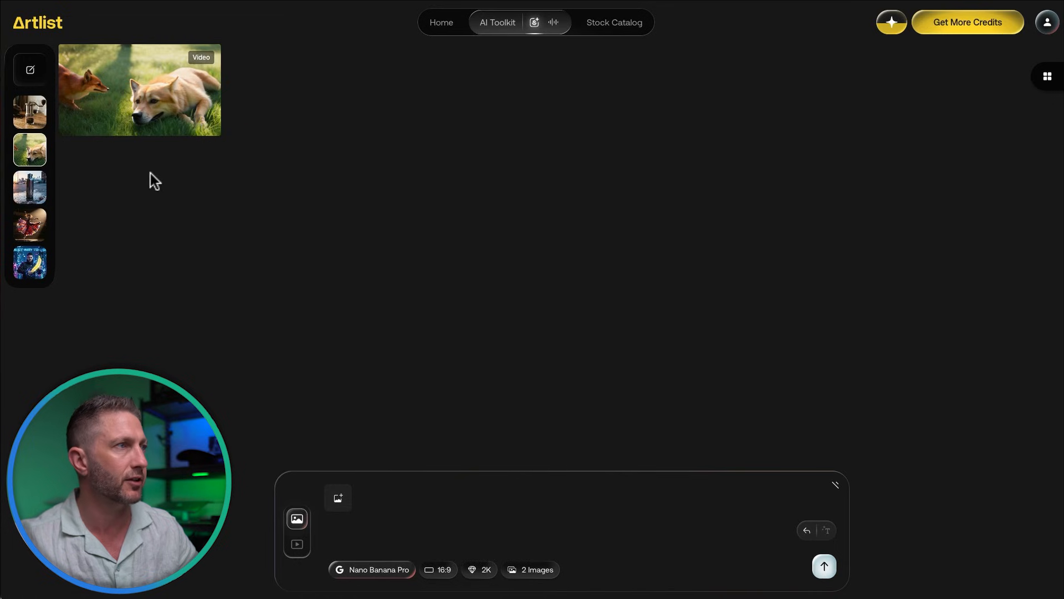
{"action": "left_click", "coordinate": [49, 186]}
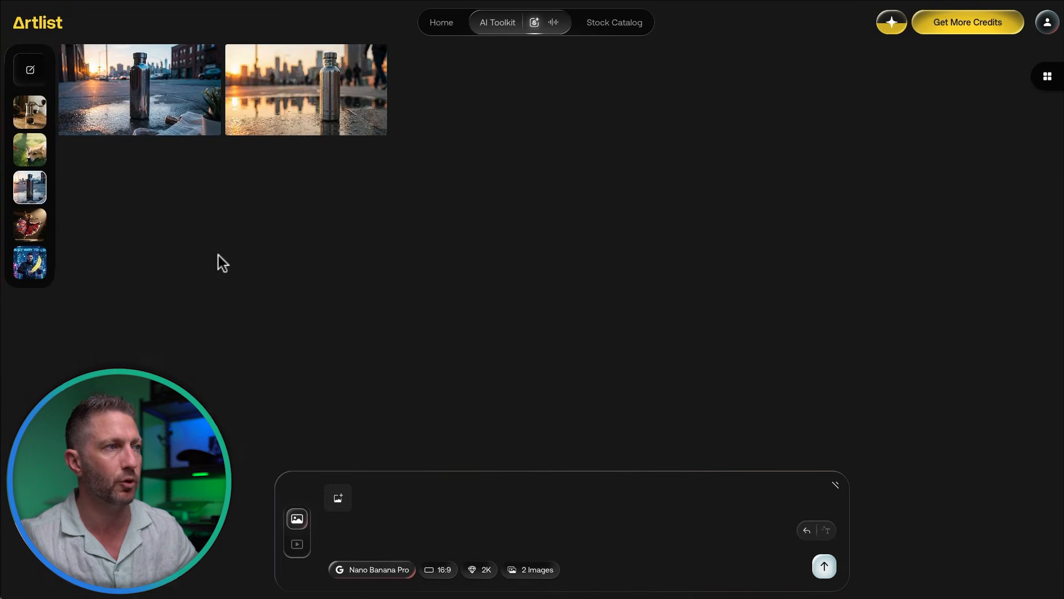
{"action": "left_click", "coordinate": [38, 115]}
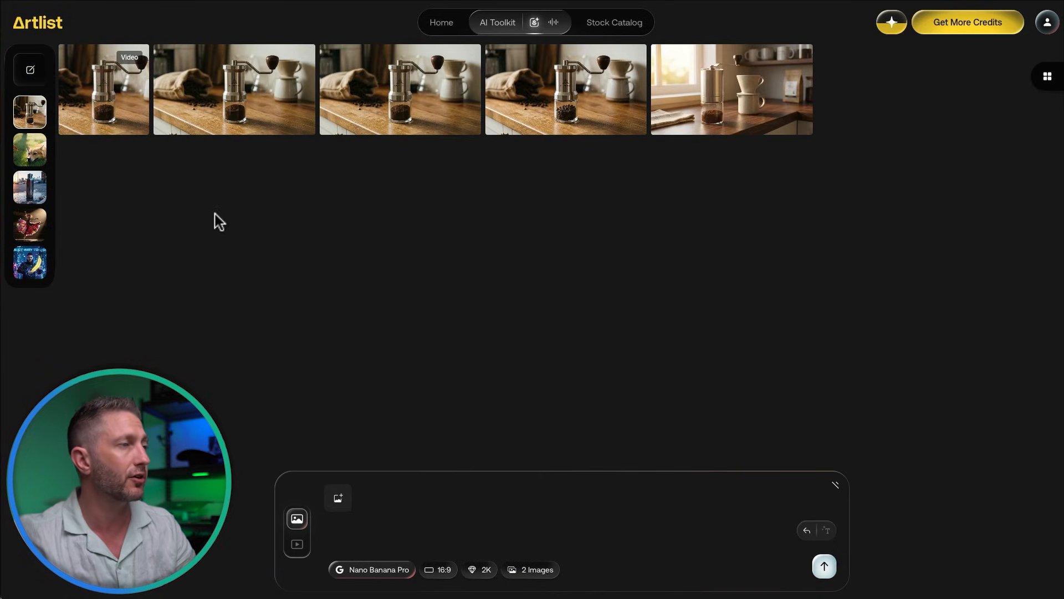
{"action": "left_click", "coordinate": [112, 114]}
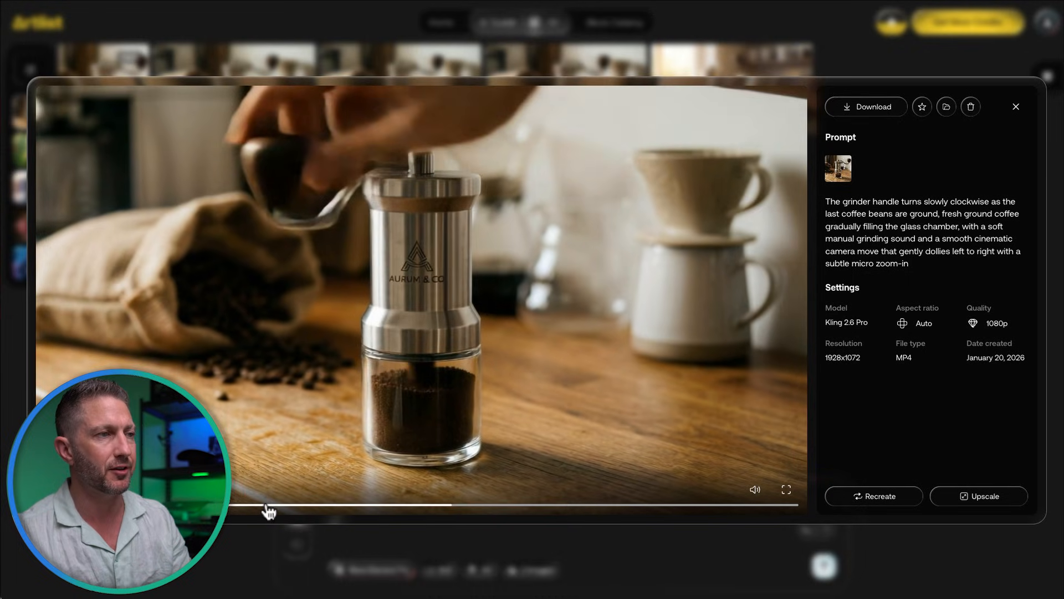
{"action": "left_click", "coordinate": [269, 506]}
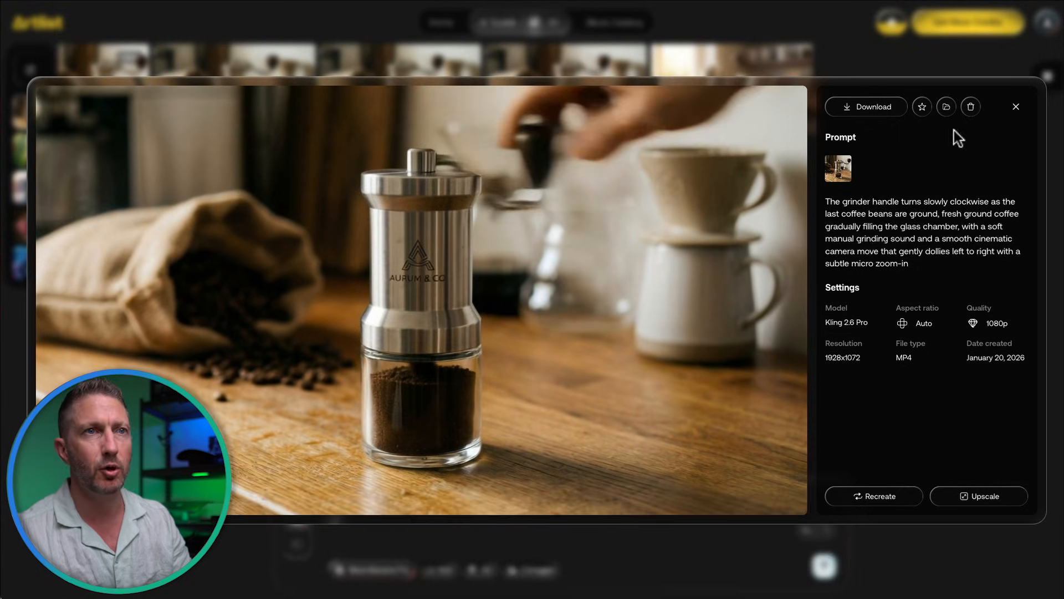
{"action": "left_click", "coordinate": [1016, 106]}
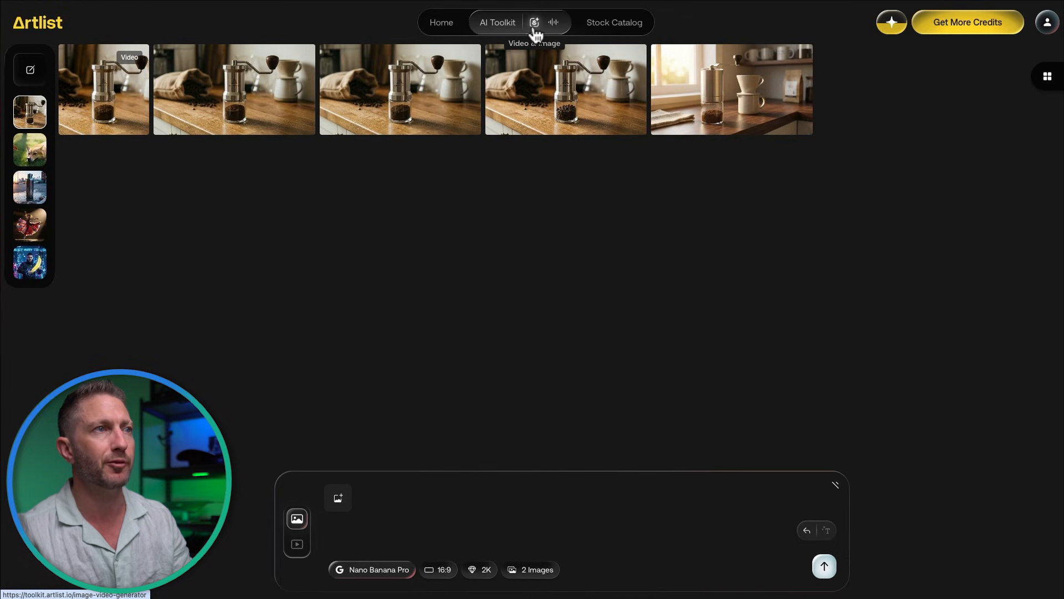
Step: In the voiceover generator, replace the sample script with the pasted coffee grinder narration
{"action": "left_click", "coordinate": [554, 24]}
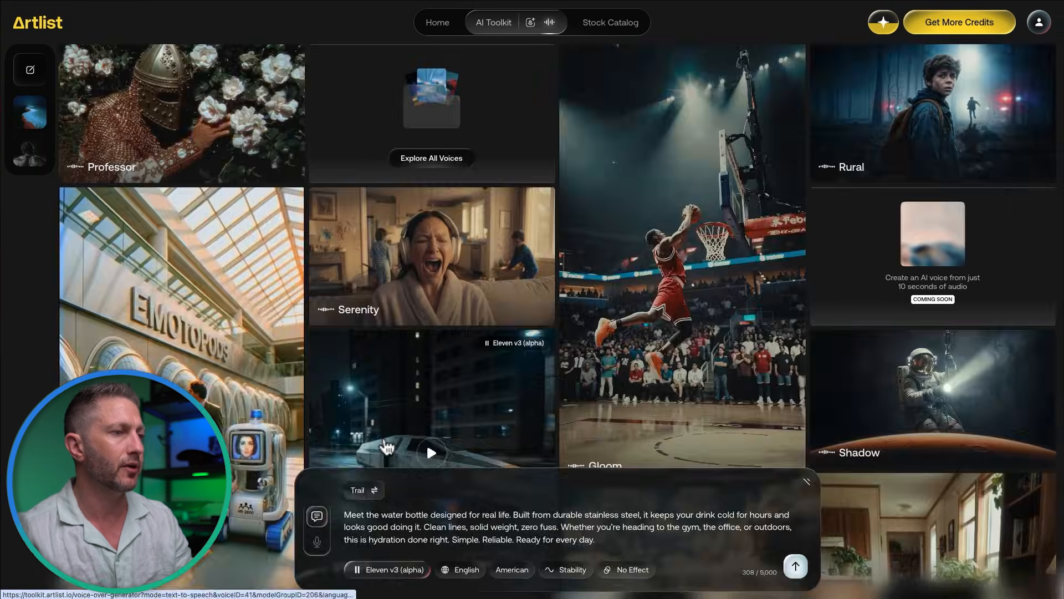
{"action": "left_click", "coordinate": [397, 524]}
{"action": "type", "text": "Meet the manual coffee grinder built for people who care about the ritual. Precision stainless steel, smooth hand grind, and a clean, timeless design. Fresh coffee, exactly how you like it. No noise, no plugs, no shortcuts. Just better mornings, one grind at a time."}
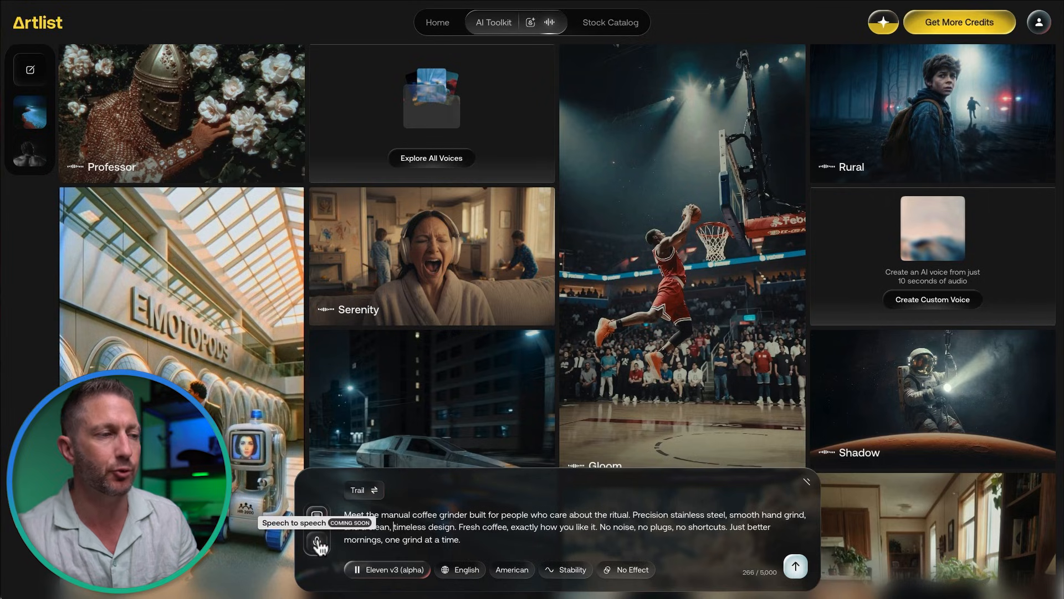
Step: Keep Eleven v3 (alpha) as the voice model and English as the language
{"action": "left_click", "coordinate": [407, 572]}
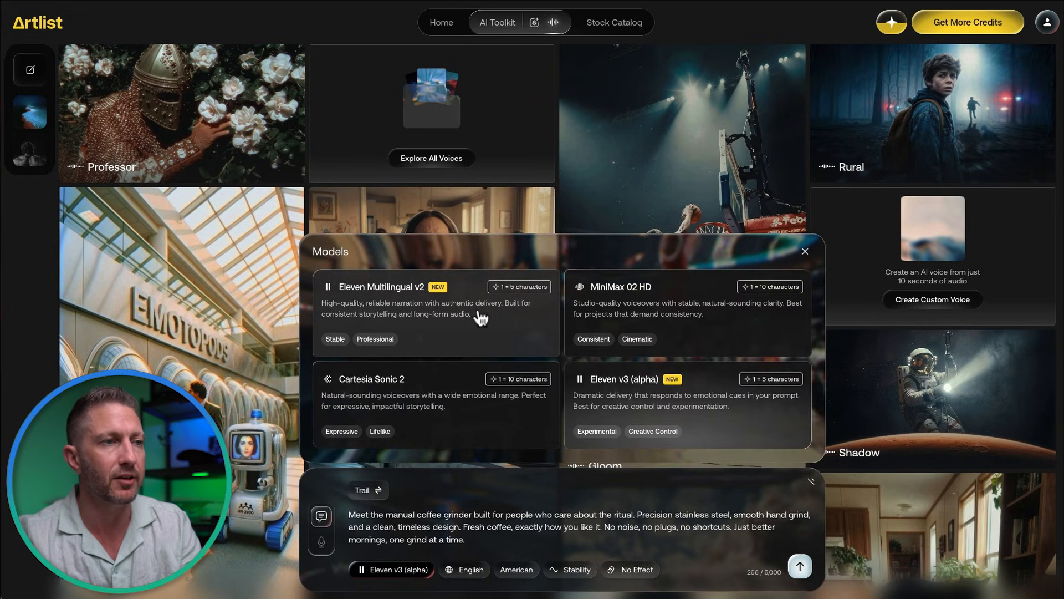
{"action": "left_click", "coordinate": [652, 392]}
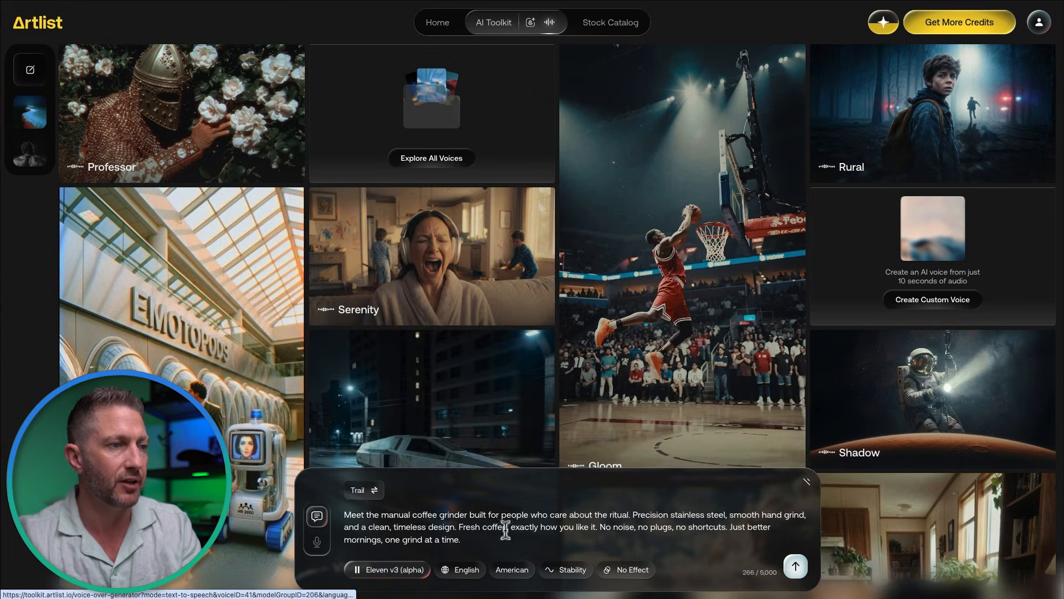
{"action": "left_click", "coordinate": [474, 568]}
{"action": "left_click", "coordinate": [523, 570]}
{"action": "left_click", "coordinate": [525, 537]}
Step: Leave the accent American, stability unchanged and no voice effect applied
{"action": "left_click", "coordinate": [523, 573]}
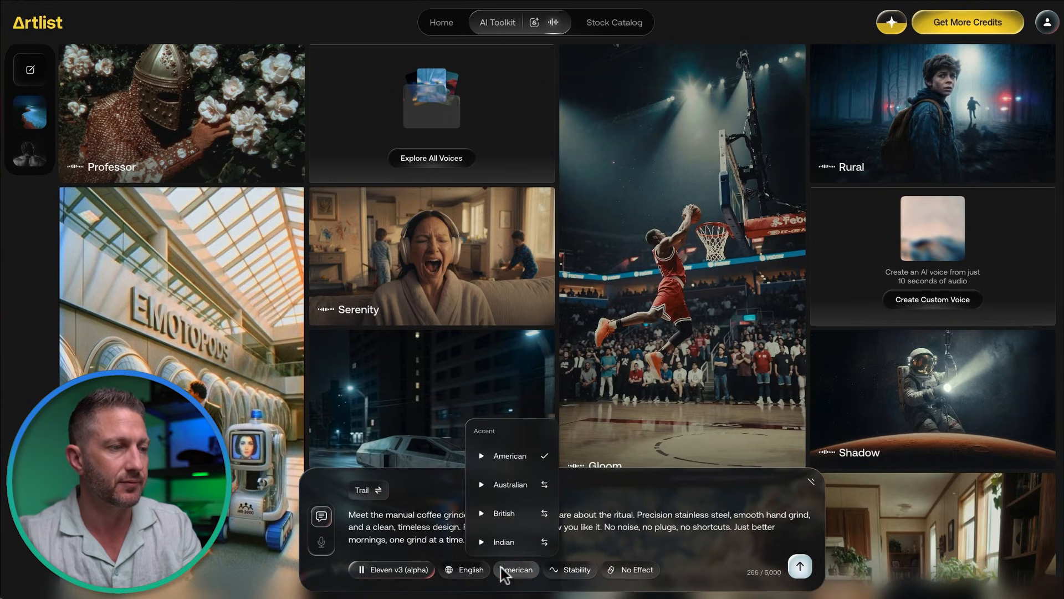
{"action": "left_click", "coordinate": [449, 549]}
{"action": "left_click", "coordinate": [464, 570]}
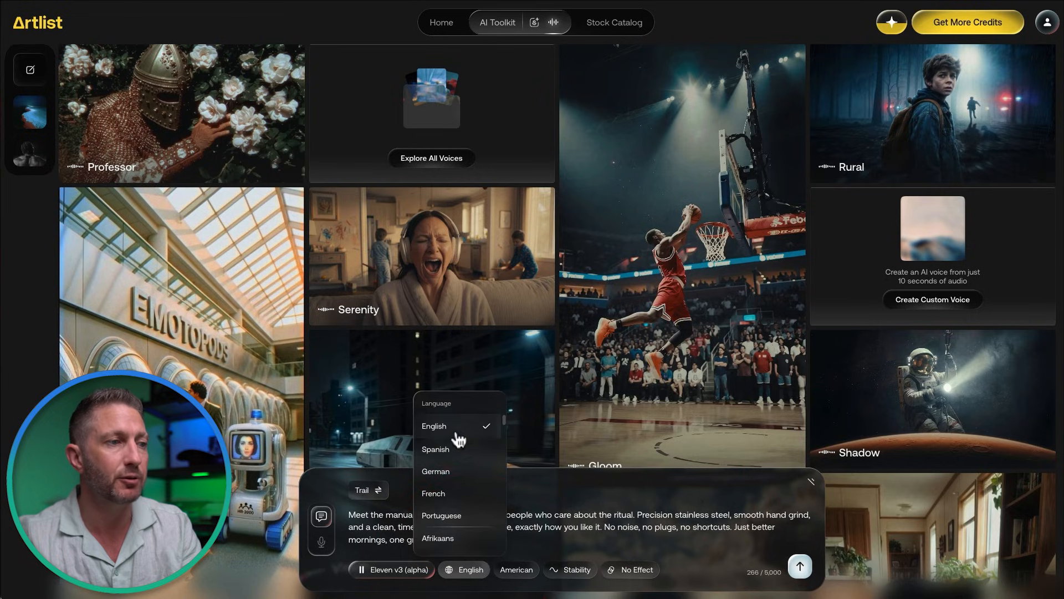
{"action": "left_click", "coordinate": [518, 568]}
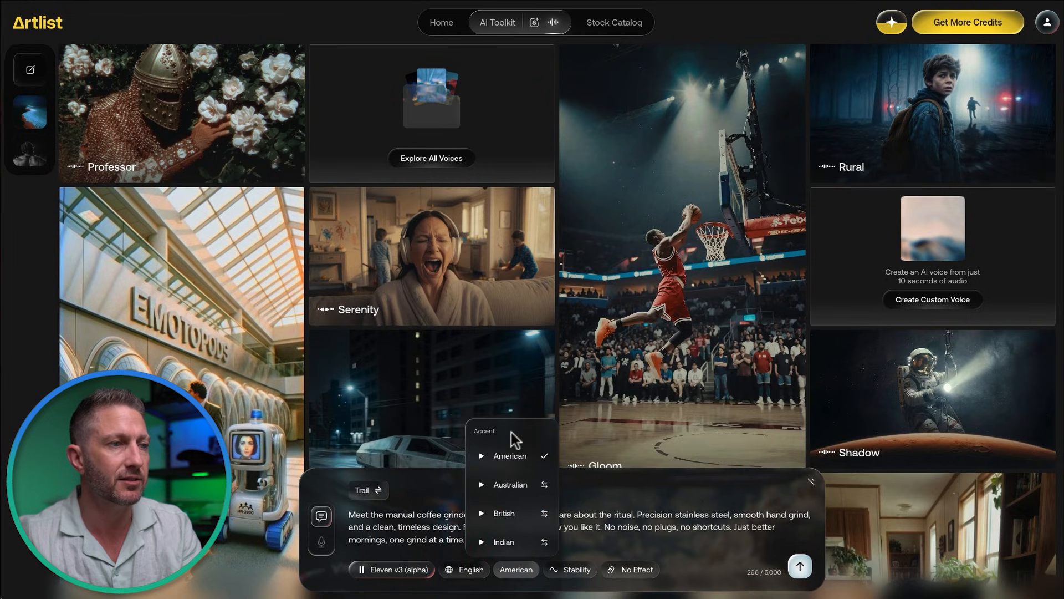
{"action": "left_click", "coordinate": [568, 539]}
{"action": "left_click", "coordinate": [557, 568]}
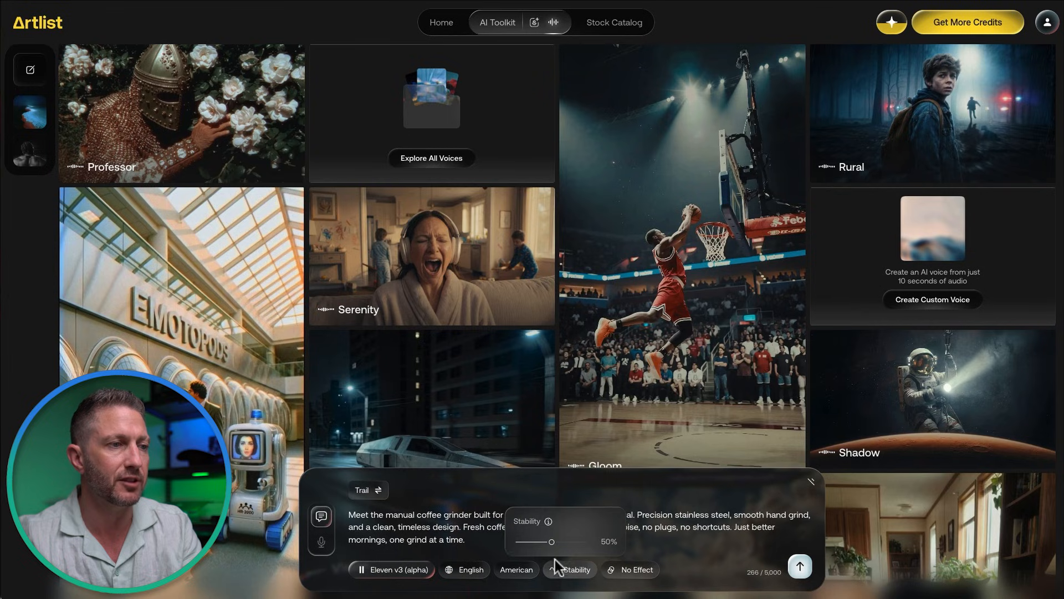
{"action": "left_click", "coordinate": [498, 542]}
{"action": "left_click", "coordinate": [631, 571]}
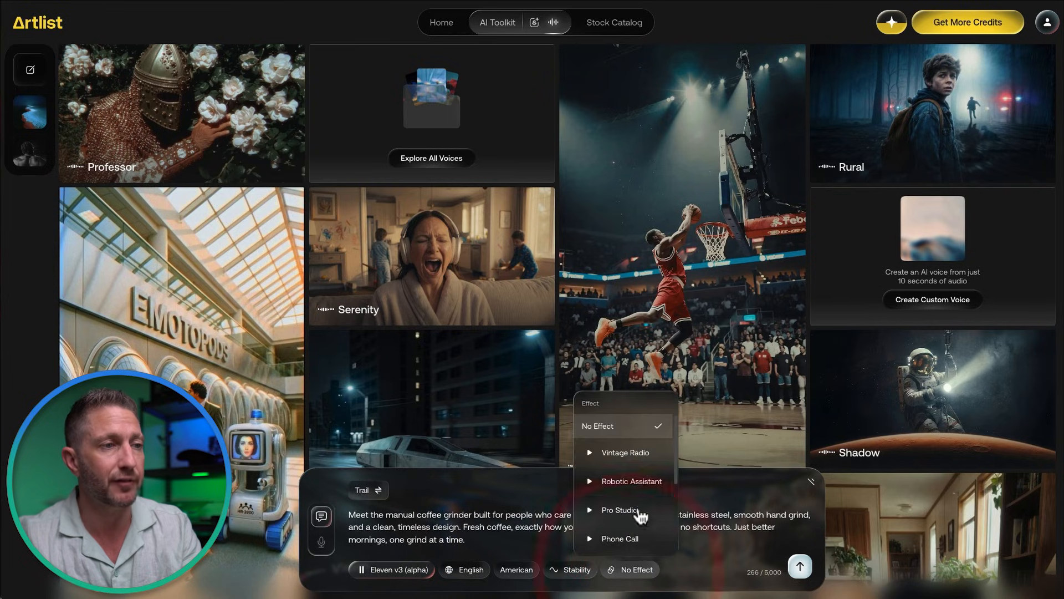
{"action": "scroll", "coordinate": [634, 468], "scroll_direction": "down", "scroll_amount": 3}
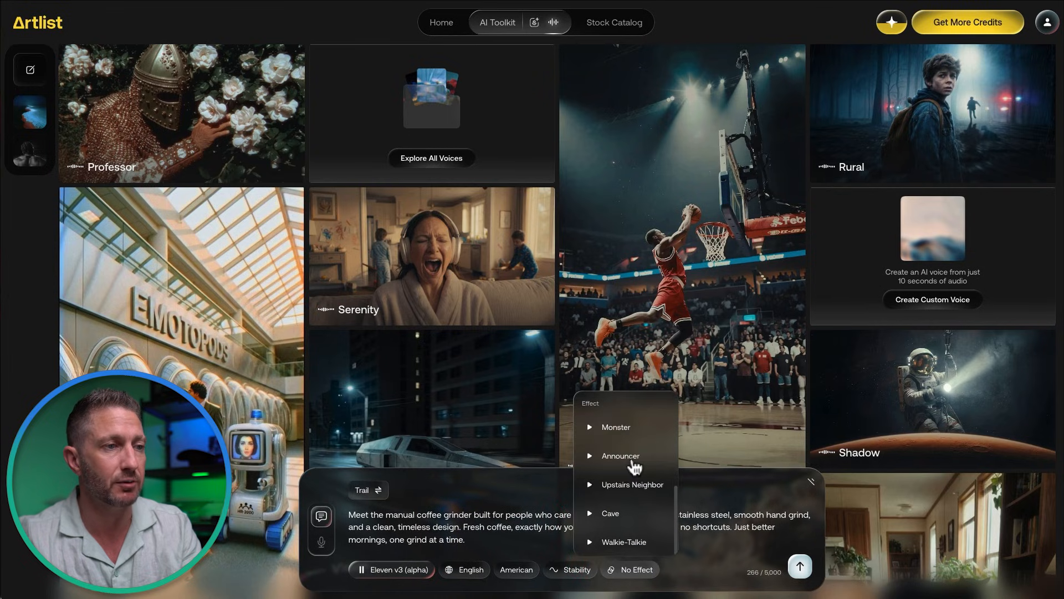
{"action": "left_click", "coordinate": [546, 504]}
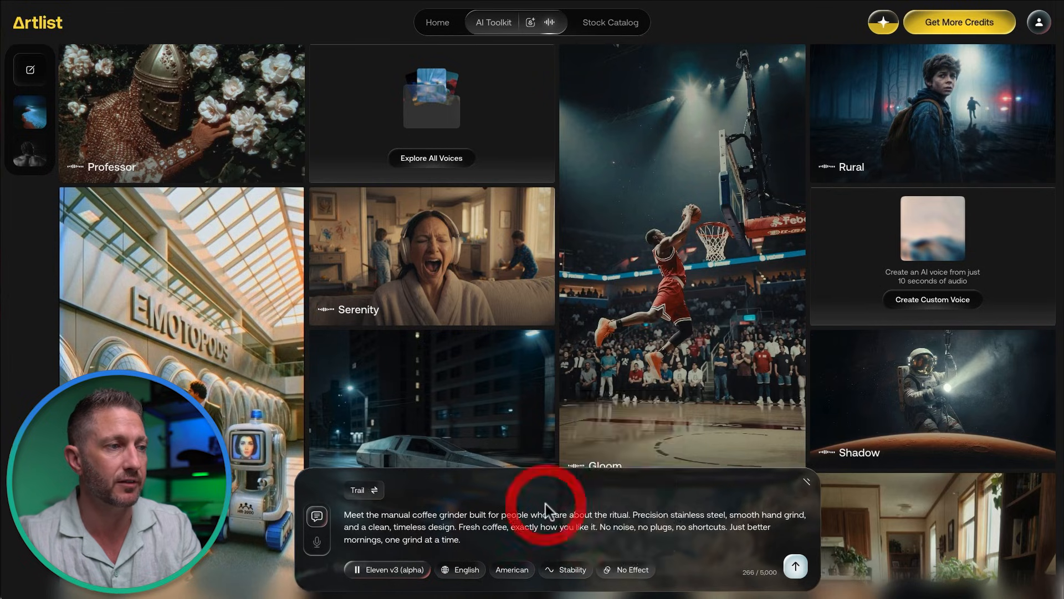
{"action": "left_click", "coordinate": [371, 492]}
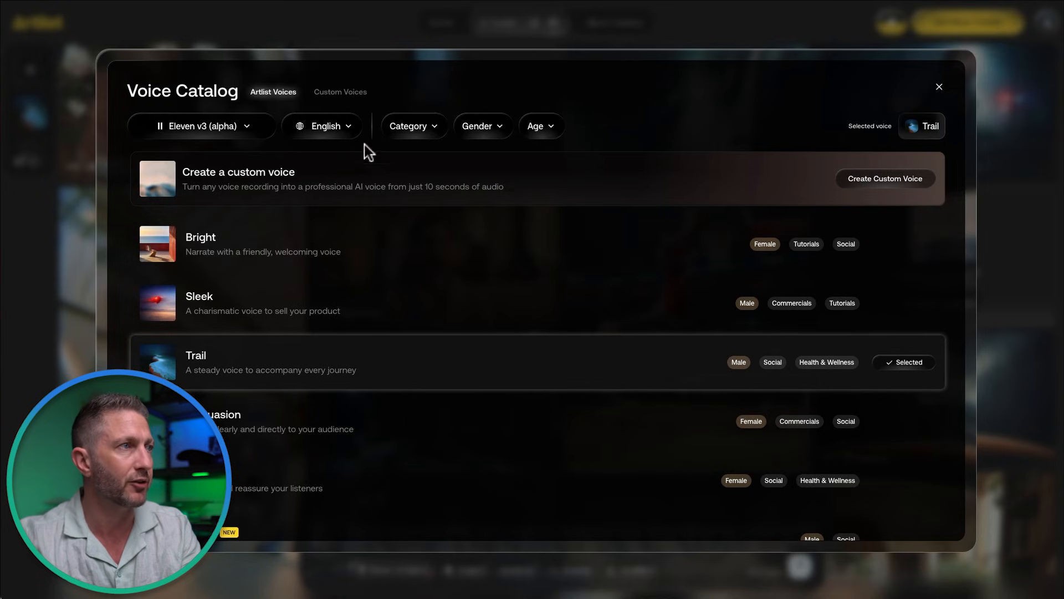
{"action": "left_click", "coordinate": [339, 132]}
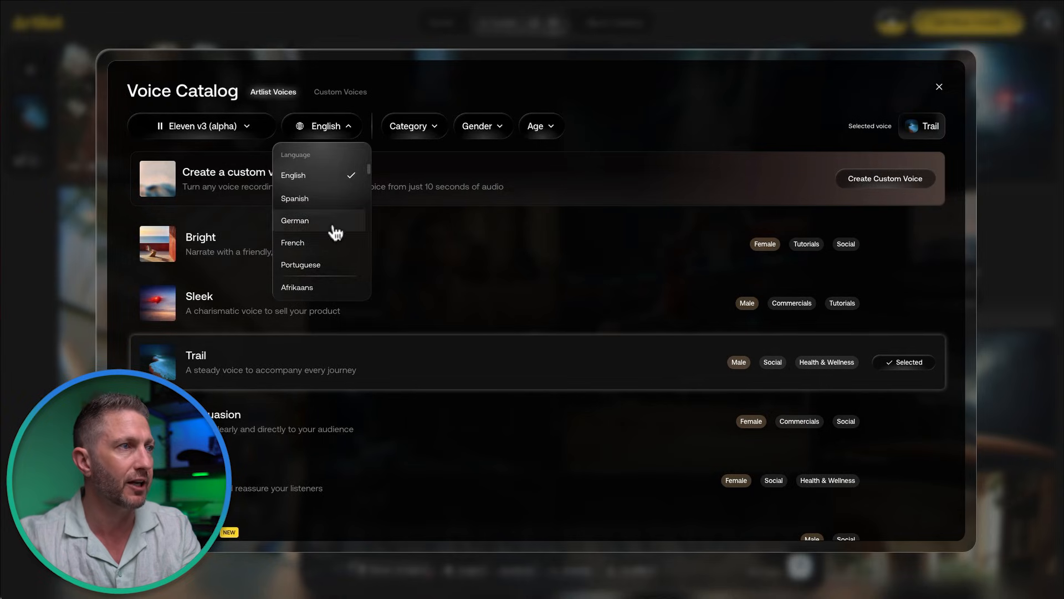
{"action": "left_click", "coordinate": [430, 121]}
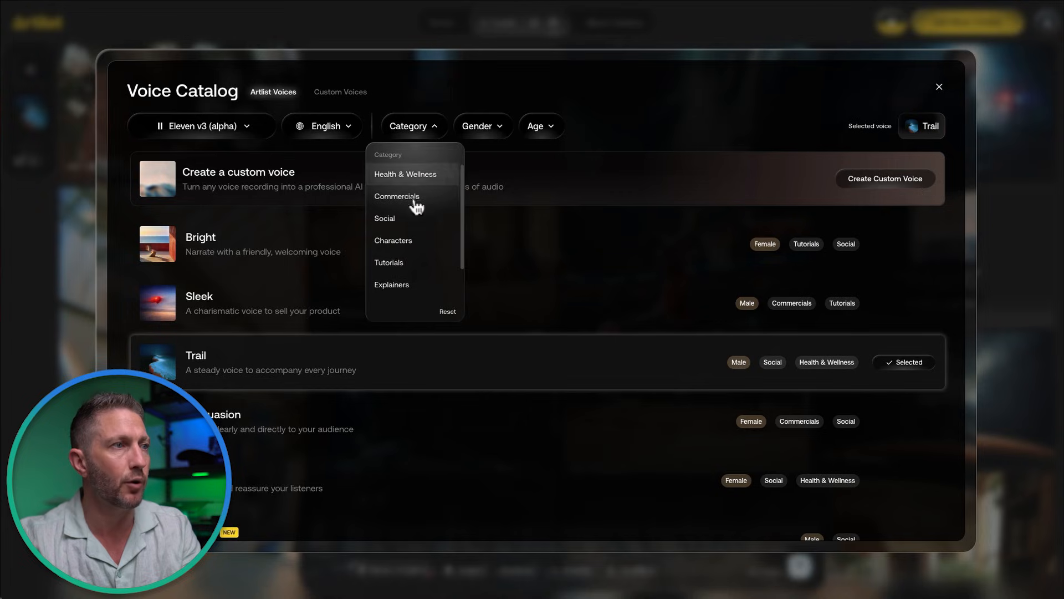
{"action": "left_click", "coordinate": [497, 109]}
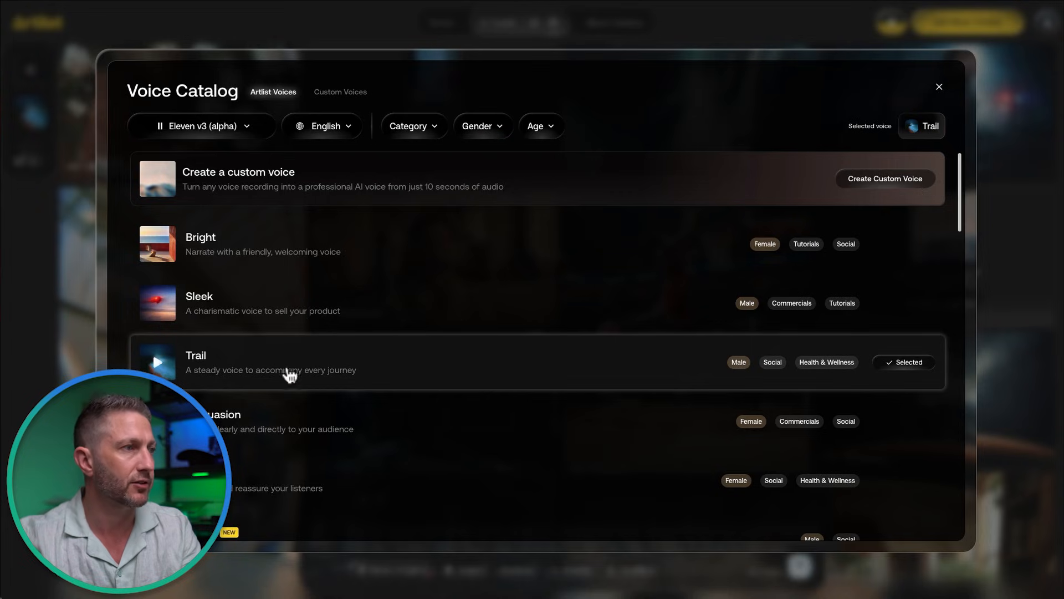
{"action": "left_click", "coordinate": [162, 363]}
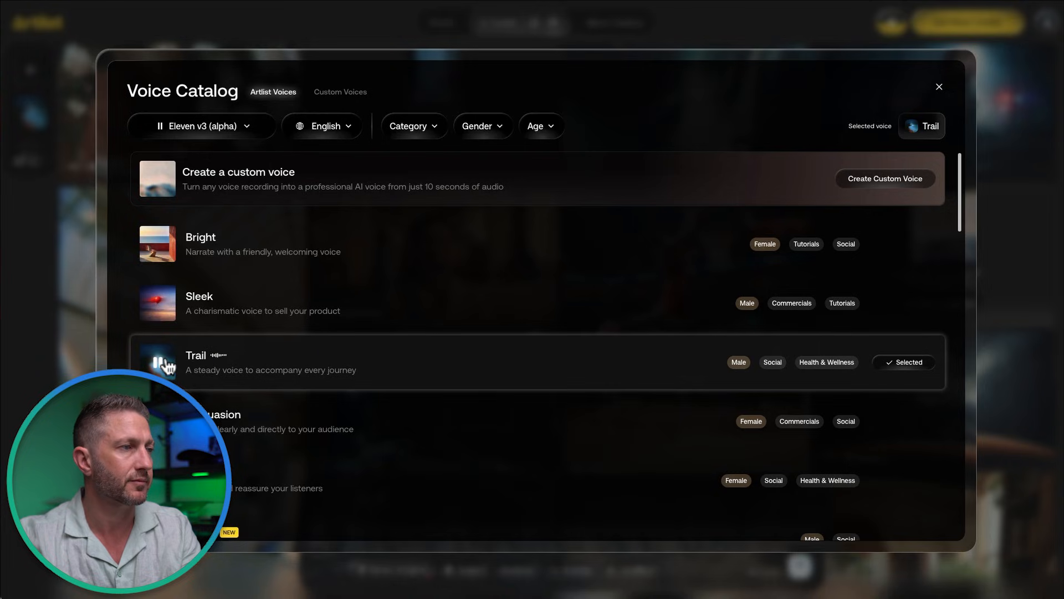
{"action": "left_click", "coordinate": [165, 361]}
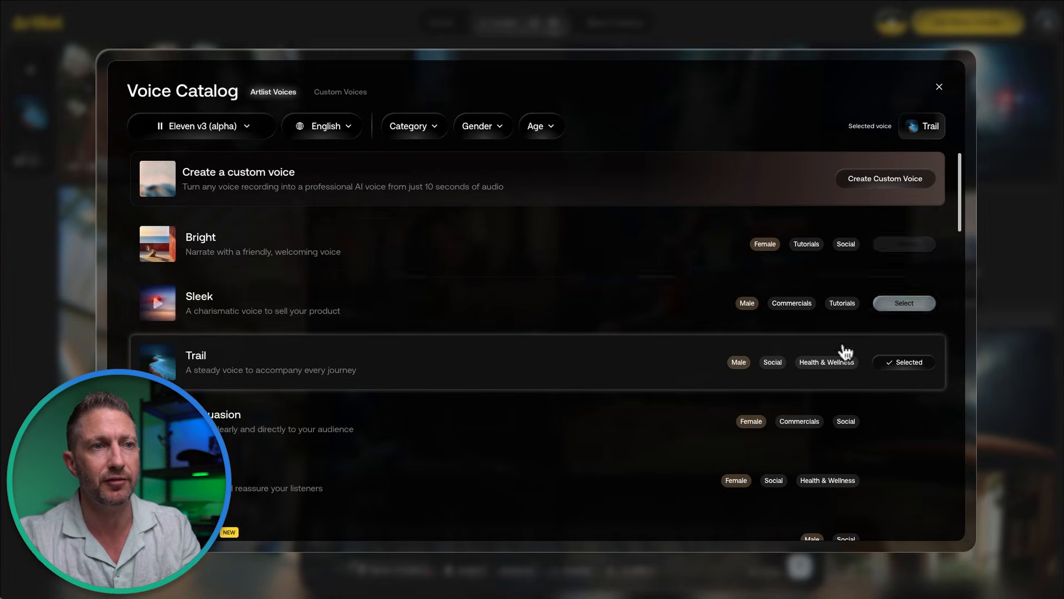
{"action": "left_click", "coordinate": [901, 363]}
{"action": "left_click", "coordinate": [900, 363]}
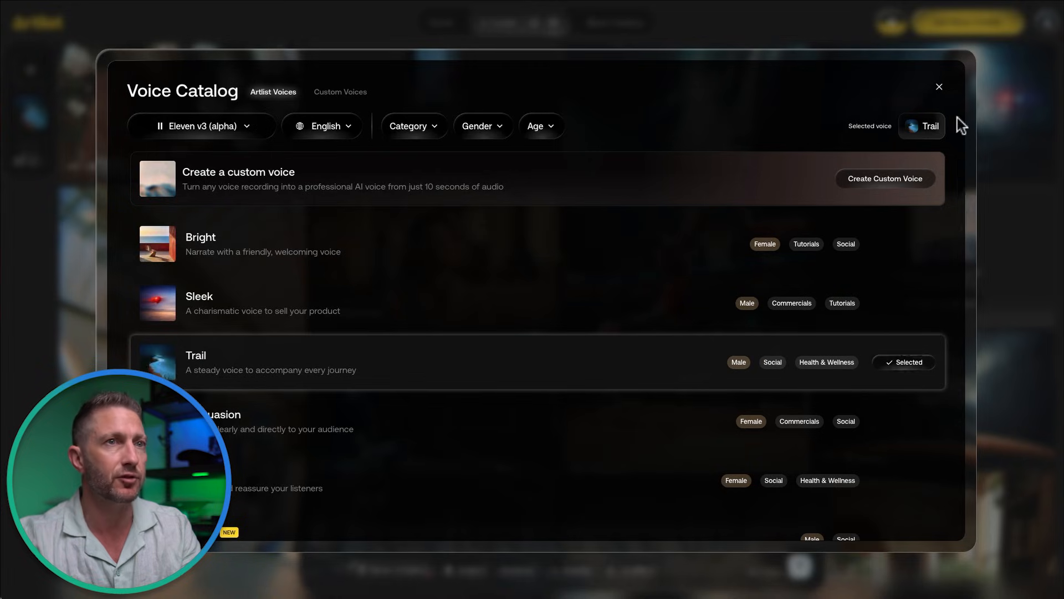
{"action": "left_click", "coordinate": [941, 88]}
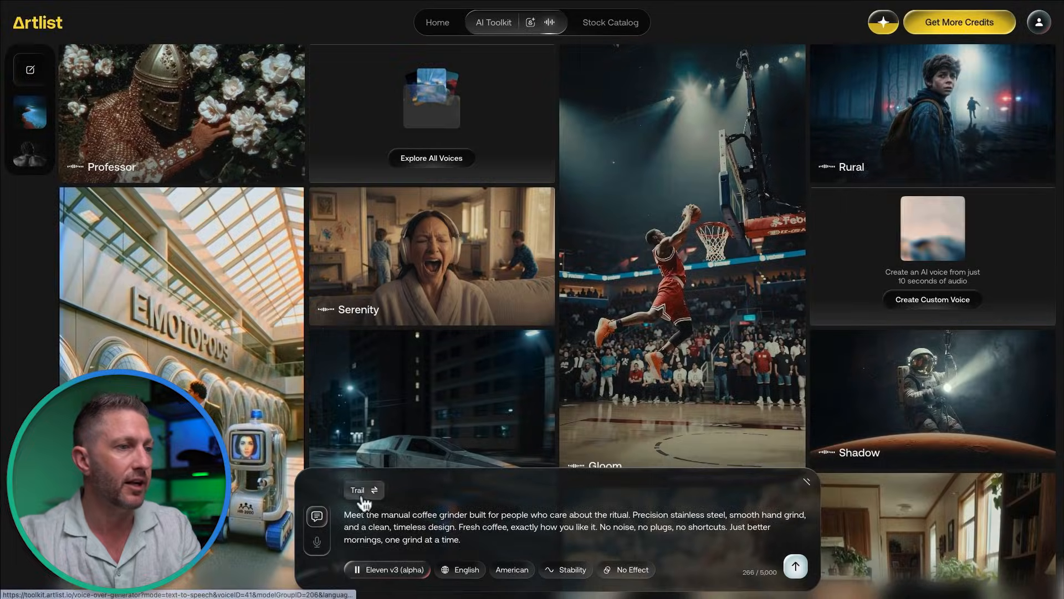
Step: Generate the 18-second Trail voiceover from the script and play it back briefly
{"action": "left_click", "coordinate": [796, 566]}
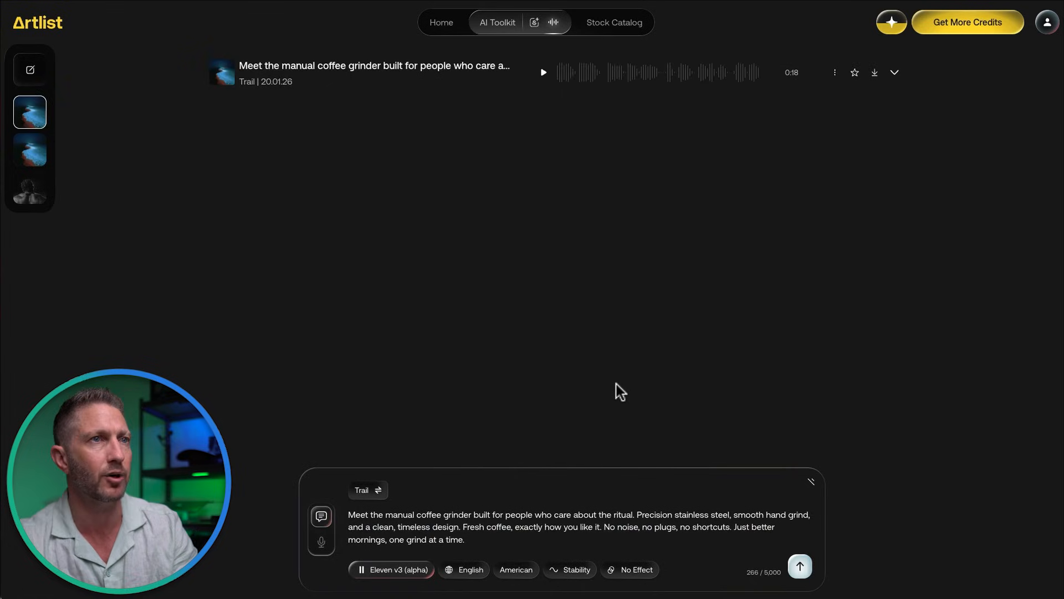
{"action": "left_click", "coordinate": [556, 72]}
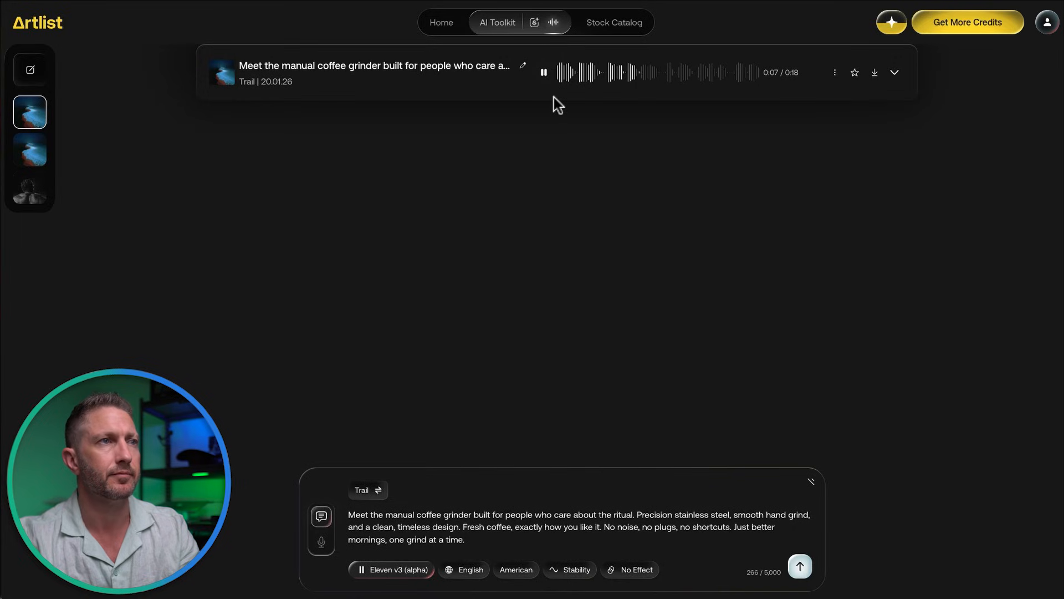
{"action": "left_click", "coordinate": [544, 73]}
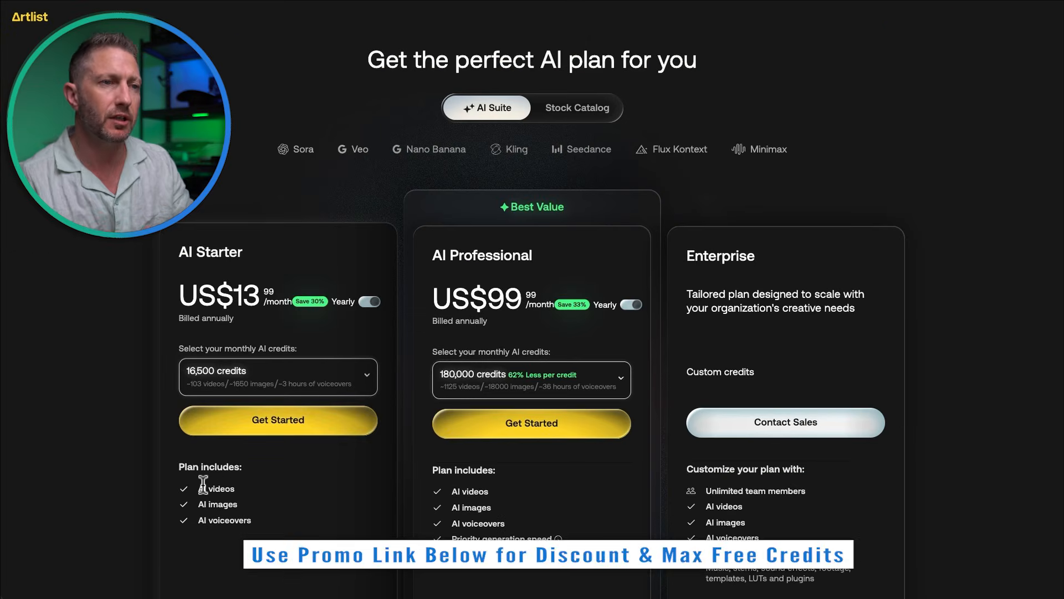
Step: Review the AI plan pricing, highlighting the Starter plan features and its US$13 price
{"action": "left_click_drag", "start_coordinate": [254, 511], "coordinate": [257, 514]}
{"action": "left_click", "coordinate": [258, 514]}
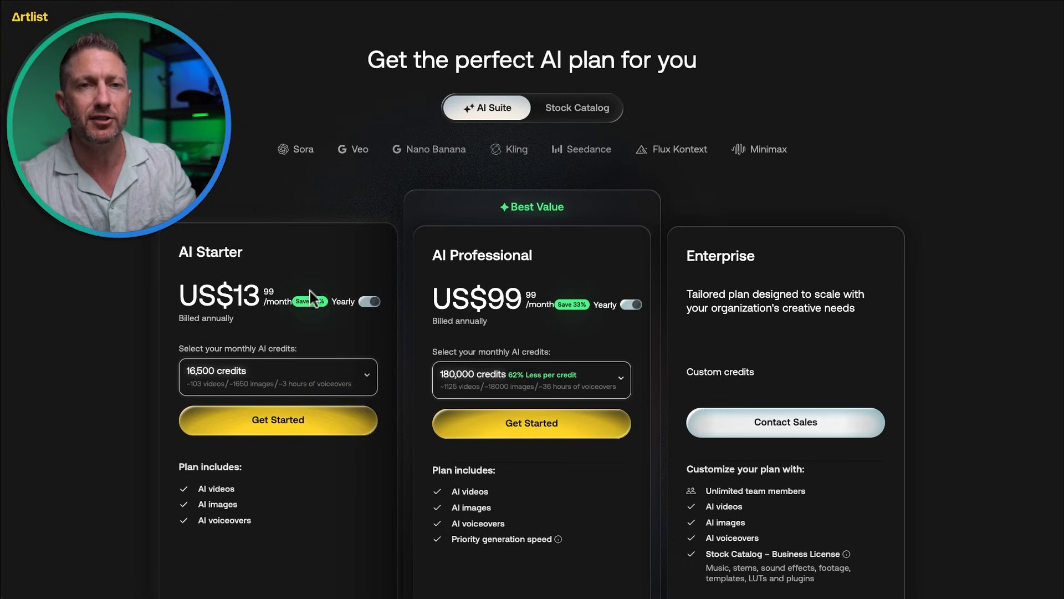
{"action": "left_click_drag", "start_coordinate": [272, 288], "coordinate": [178, 294]}
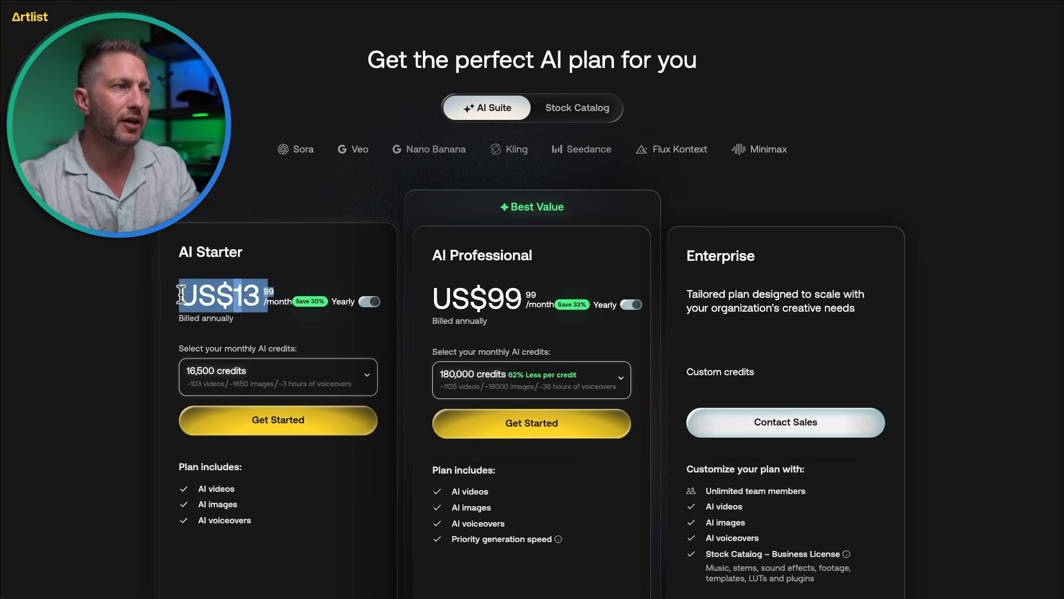
{"action": "left_click", "coordinate": [187, 341]}
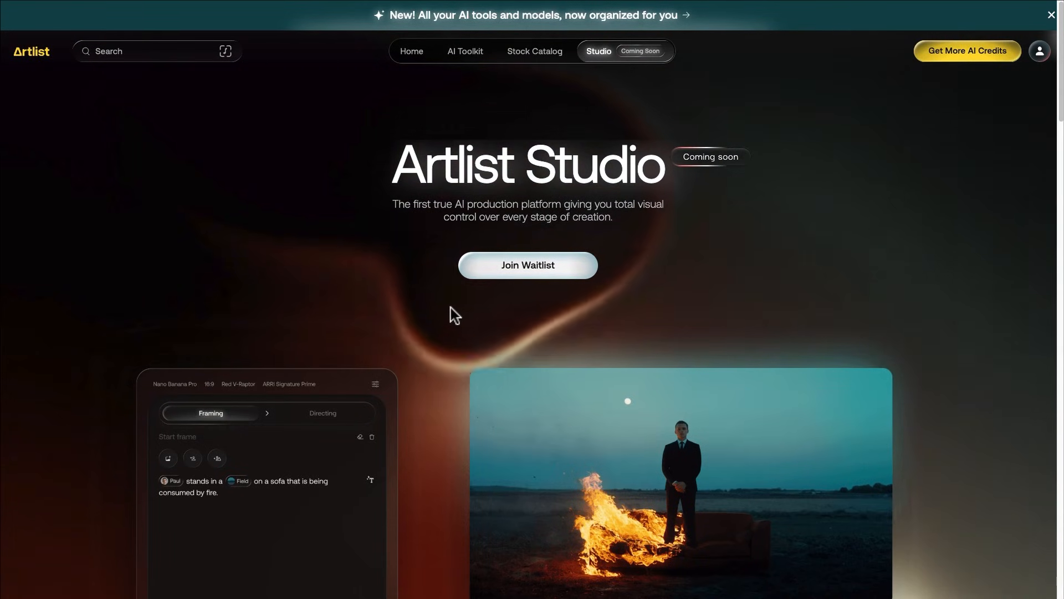
Step: Join the Artlist Studio waitlist and go back to the AI Toolkit gallery
{"action": "scroll", "coordinate": [440, 321], "scroll_direction": "down", "scroll_amount": 3}
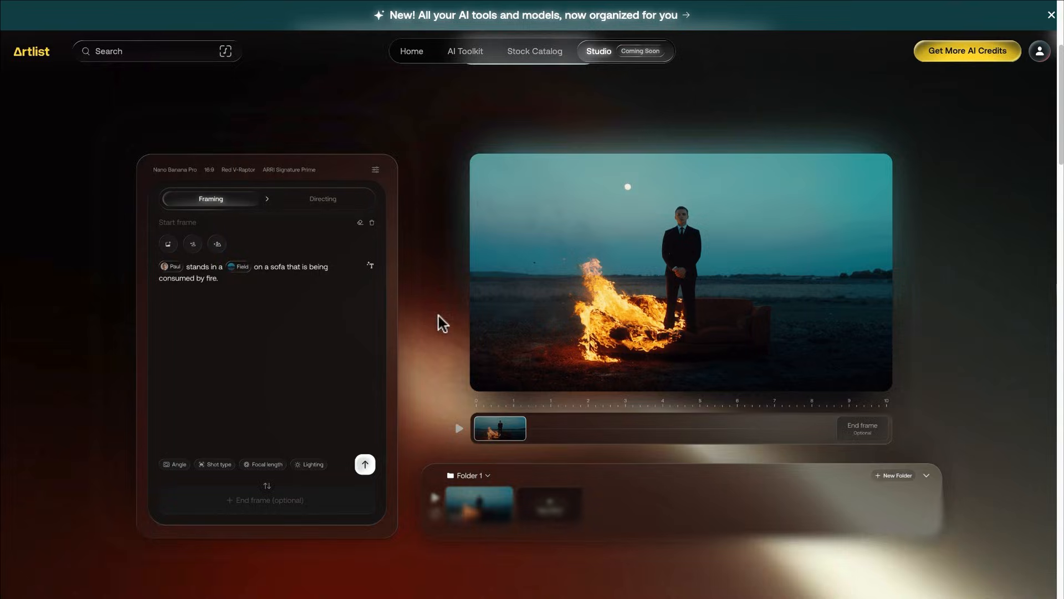
{"action": "scroll", "coordinate": [438, 315], "scroll_direction": "down", "scroll_amount": 5}
{"action": "scroll", "coordinate": [438, 315], "scroll_direction": "down", "scroll_amount": 3}
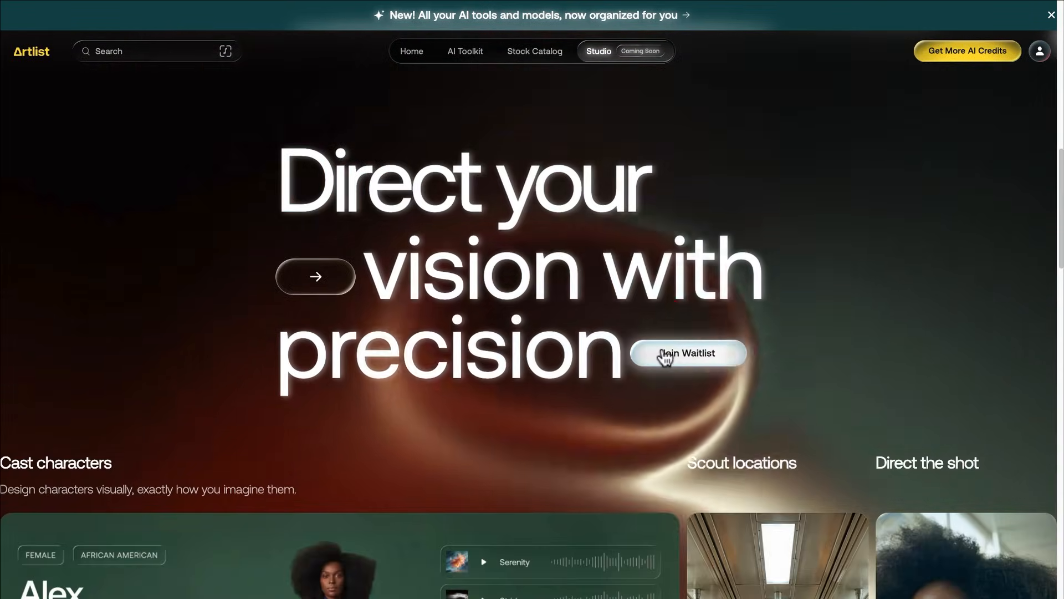
{"action": "left_click", "coordinate": [663, 355]}
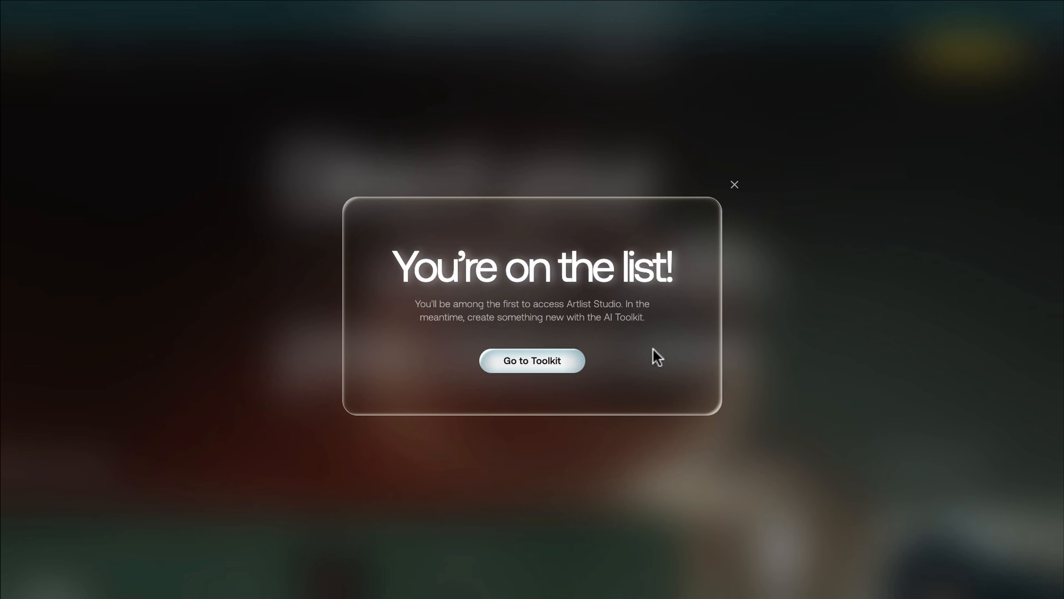
{"action": "left_click", "coordinate": [559, 363]}
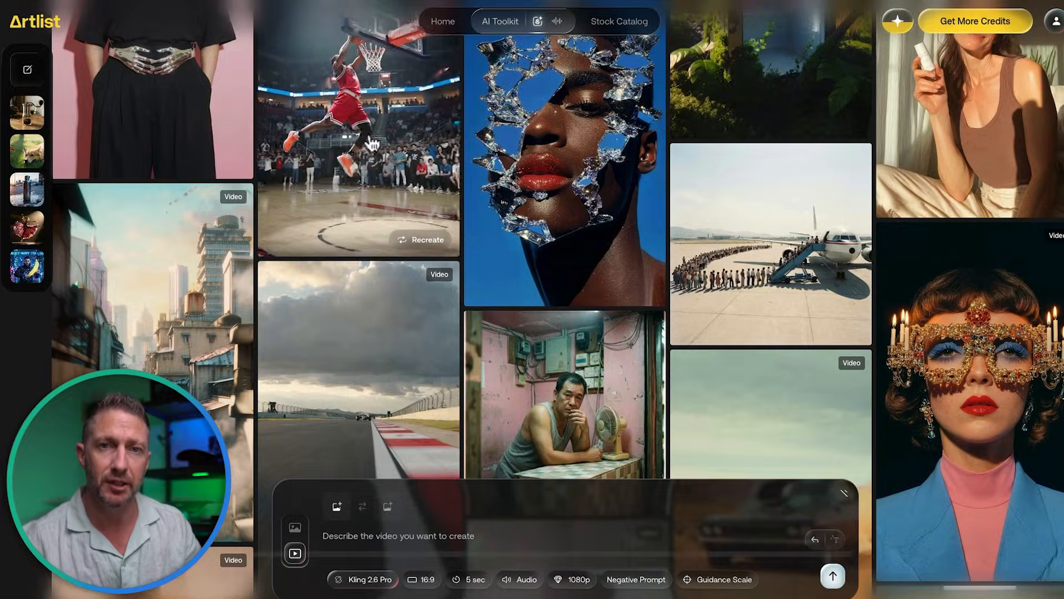